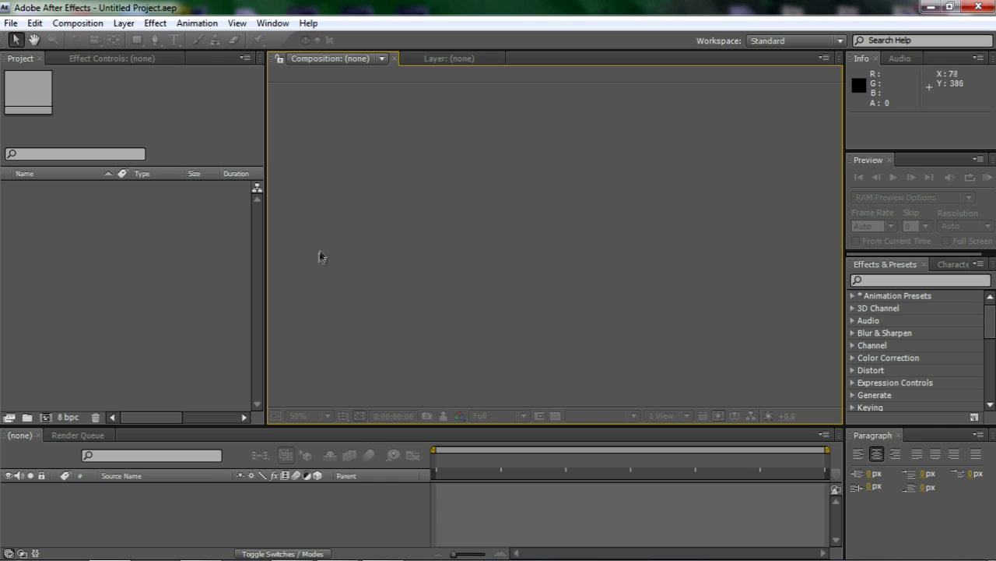
- Create a 1280 x 720 composition at 30 frames per second with a duration of 0:01:30:00
left_click(77, 24)
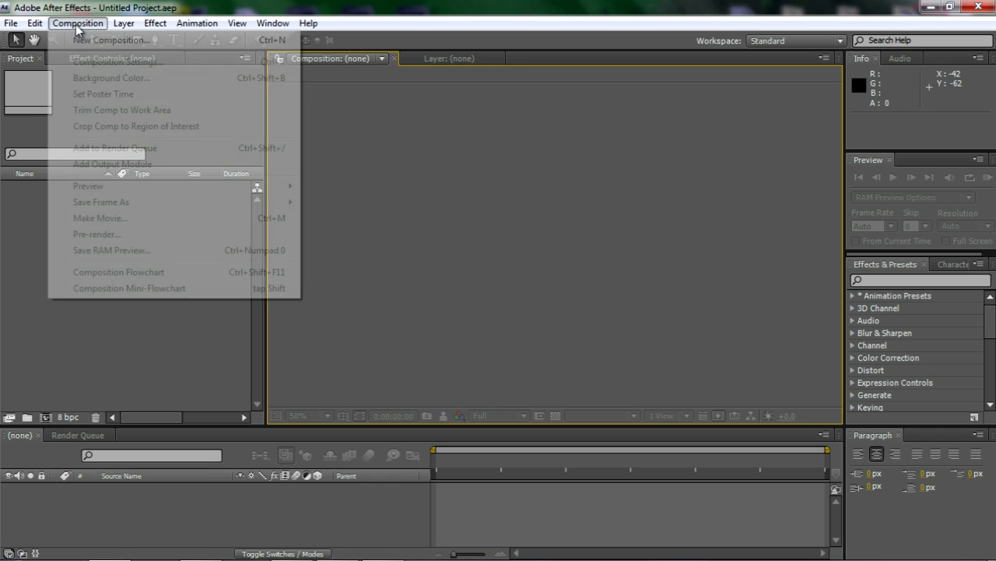
left_click(28, 41)
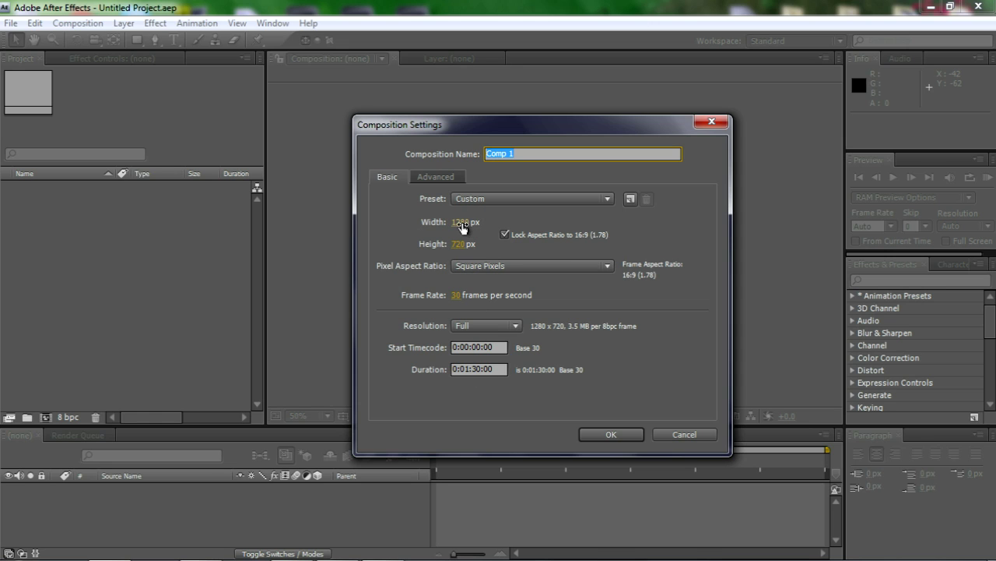
left_click(603, 437)
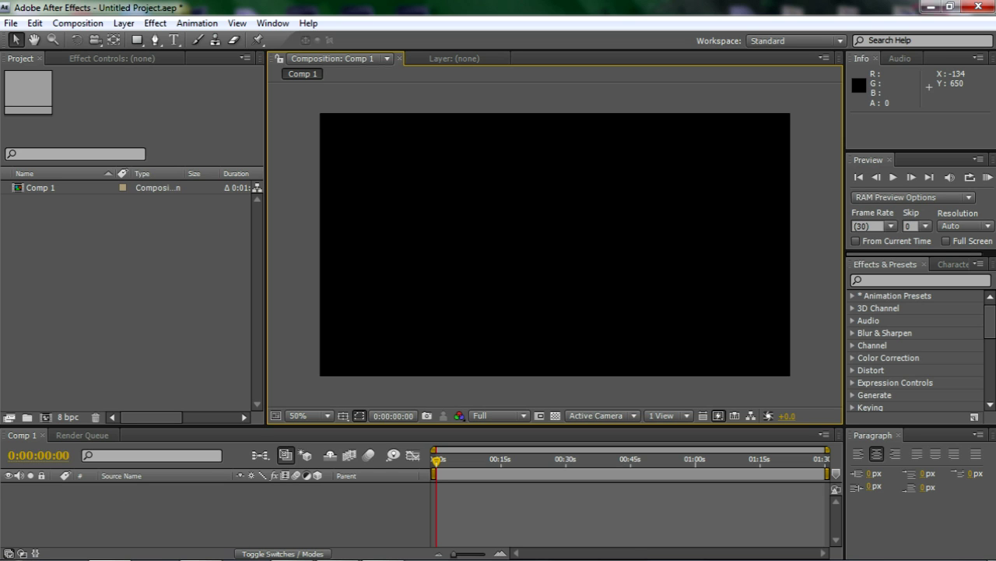
- Import the ENding10 and ENding11 video clips from the Clips folder into the project
left_click(292, 547)
left_click(903, 222)
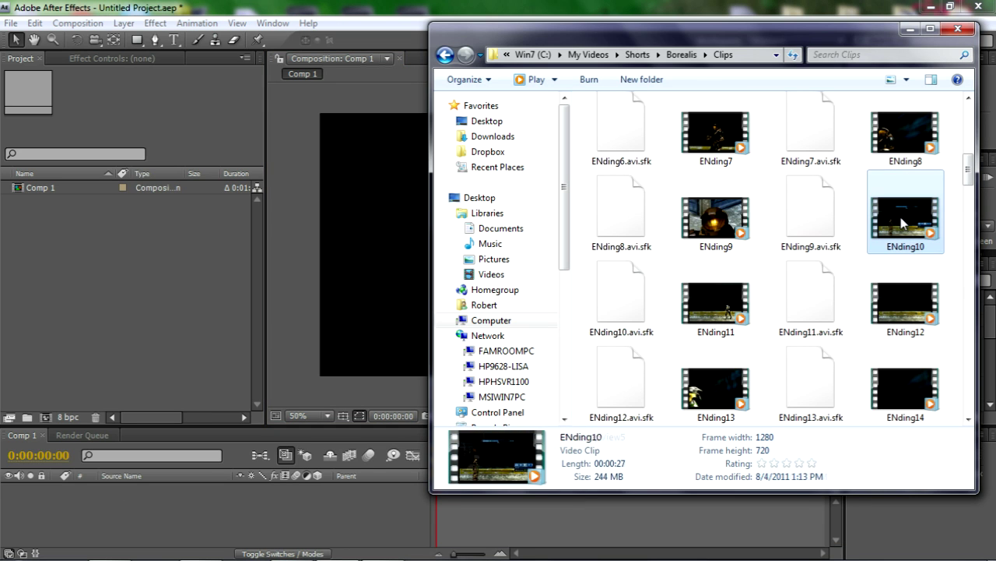
left_click(716, 300, "ctrl")
left_click_drag(716, 300, 212, 272)
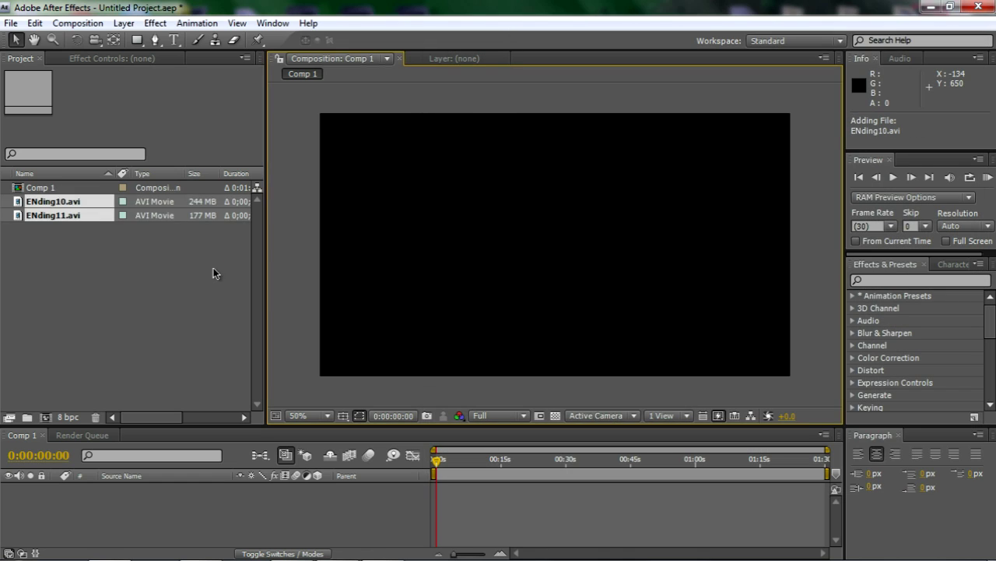
left_click(192, 288)
- Add both clips to the Comp 1 timeline, with ENding11.avi above ENding10.avi
left_click(70, 215)
left_click(69, 201, "ctrl")
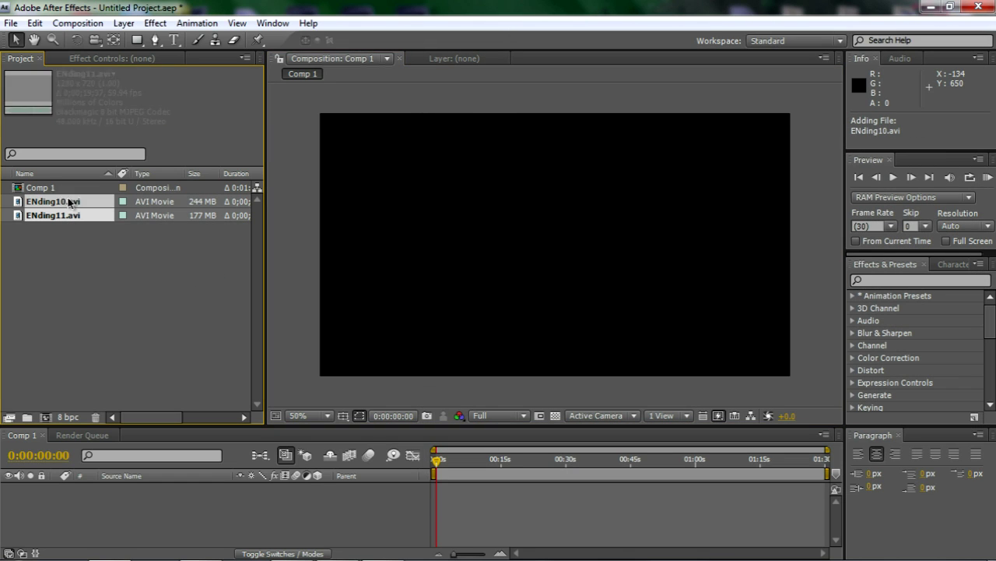
left_click_drag(70, 203, 187, 512)
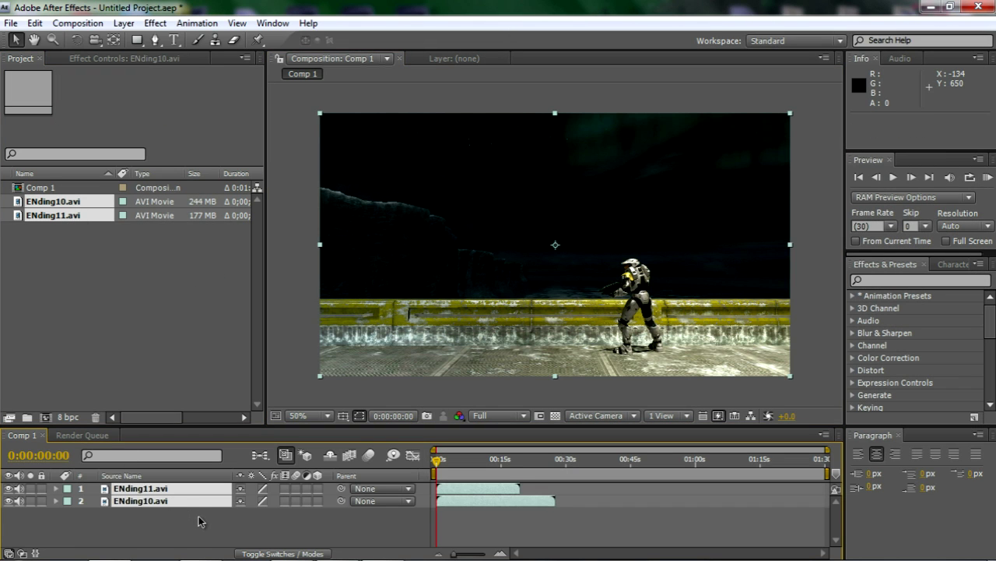
left_click(198, 520)
- Toggle the visibility of the ENding11.avi layer repeatedly to compare the two shots
left_click(8, 488)
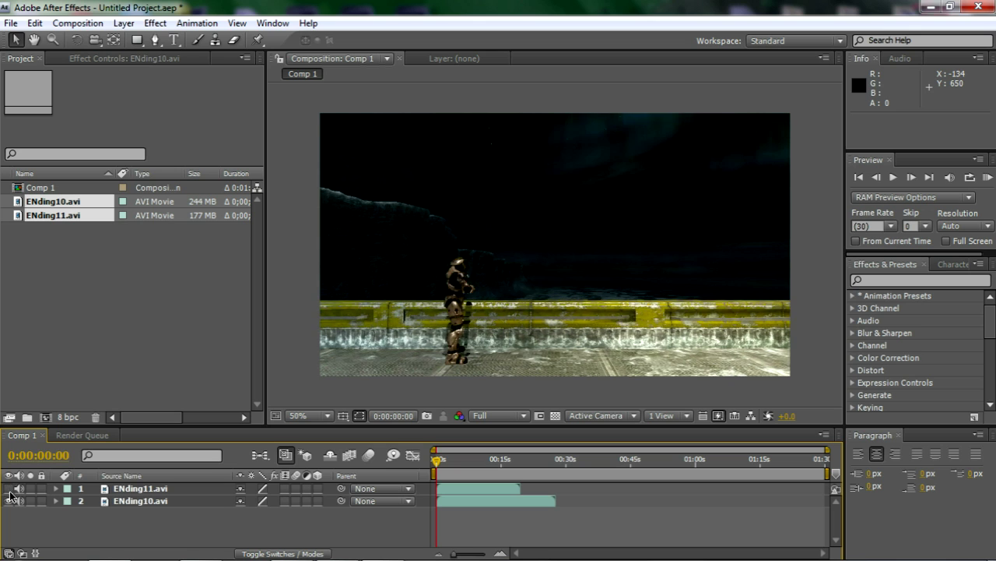
left_click(8, 488)
left_click(7, 488)
left_click(8, 488)
left_click(9, 489)
left_click(8, 489)
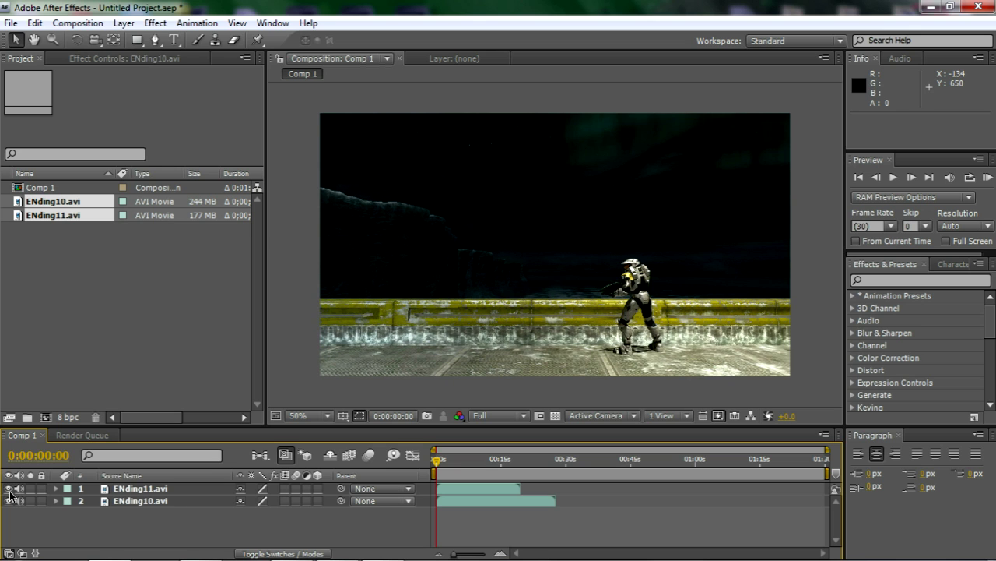
left_click(8, 489)
left_click(9, 489)
left_click(8, 489)
left_click(9, 489)
- Draw a closed Pen tool mask loosely around the white-armored soldier, his gun and his shadow on the ENding11.avi layer
left_click(129, 489)
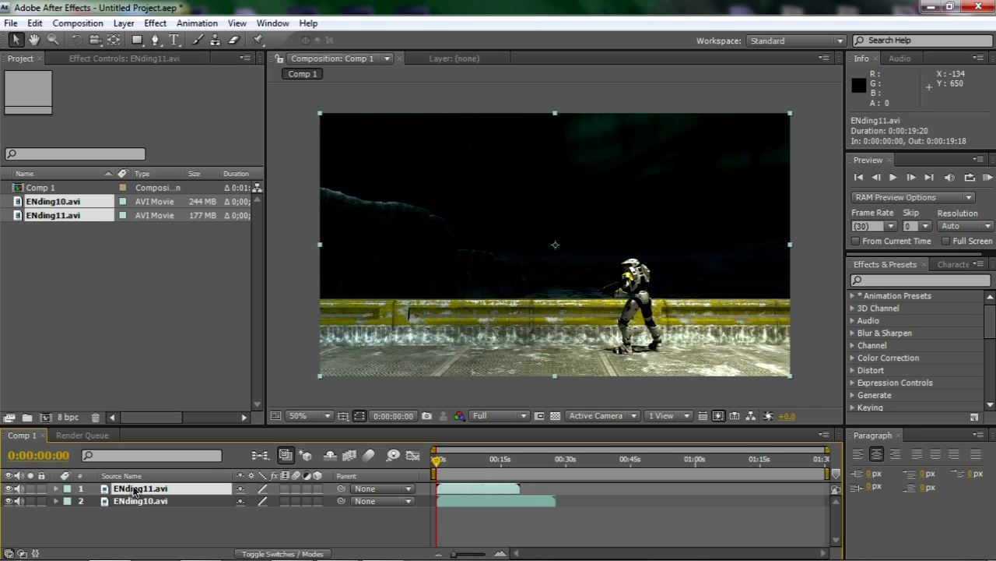
key("h")
left_click_drag(672, 292, 651, 261)
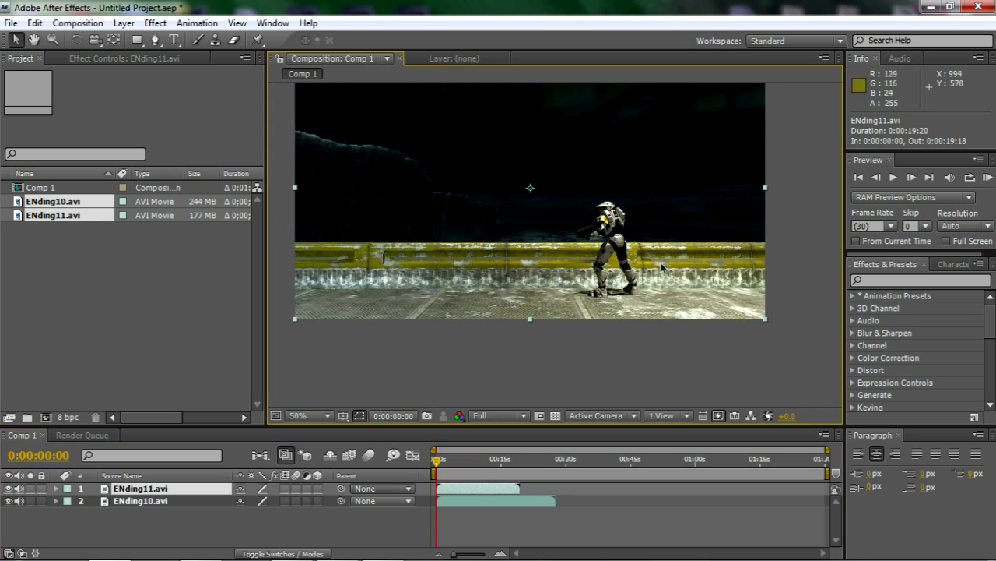
key("space")
left_click_drag(612, 216, 621, 249)
scroll(646, 288, "up", 1)
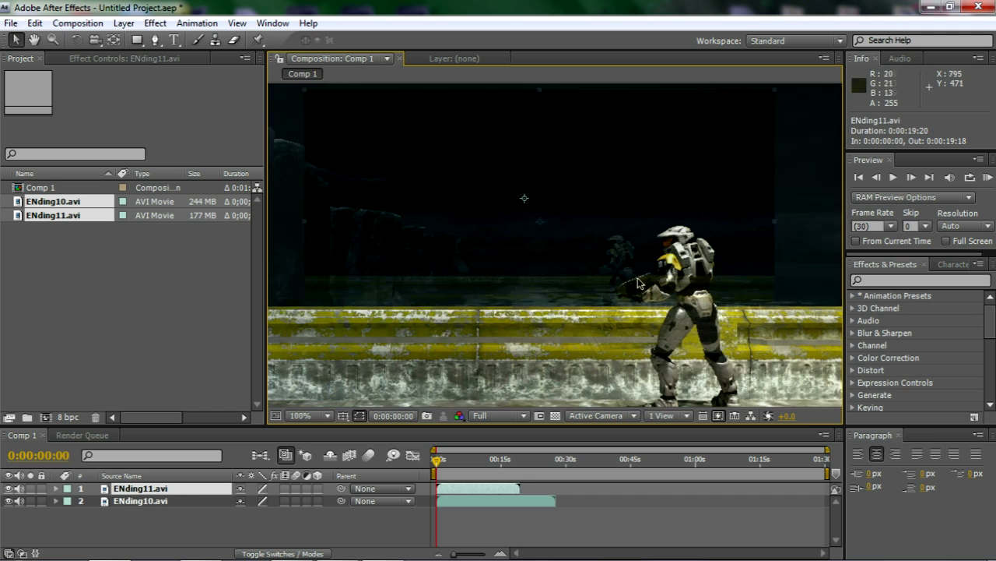
key("space")
left_click_drag(645, 287, 563, 278)
left_click(155, 40)
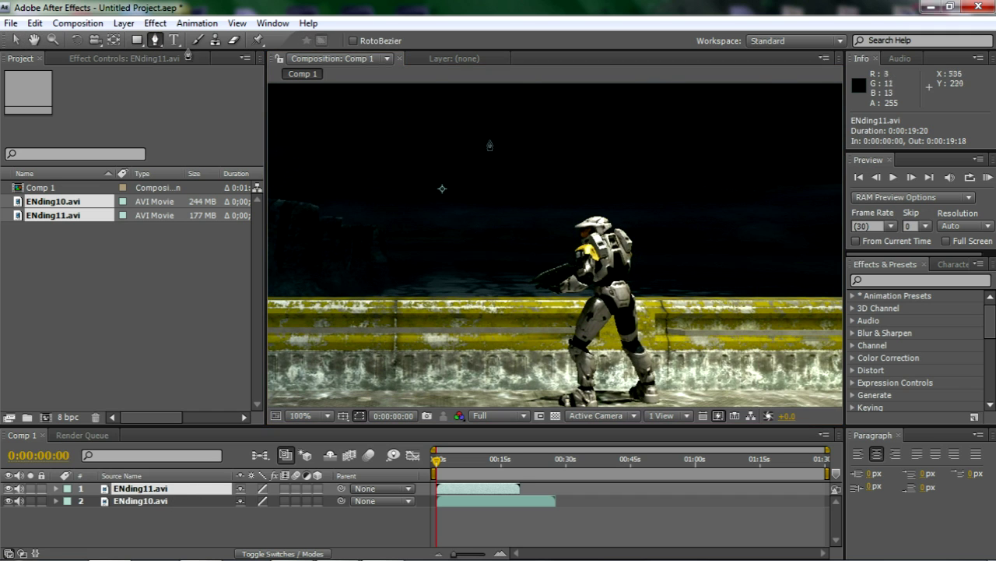
left_click(562, 190)
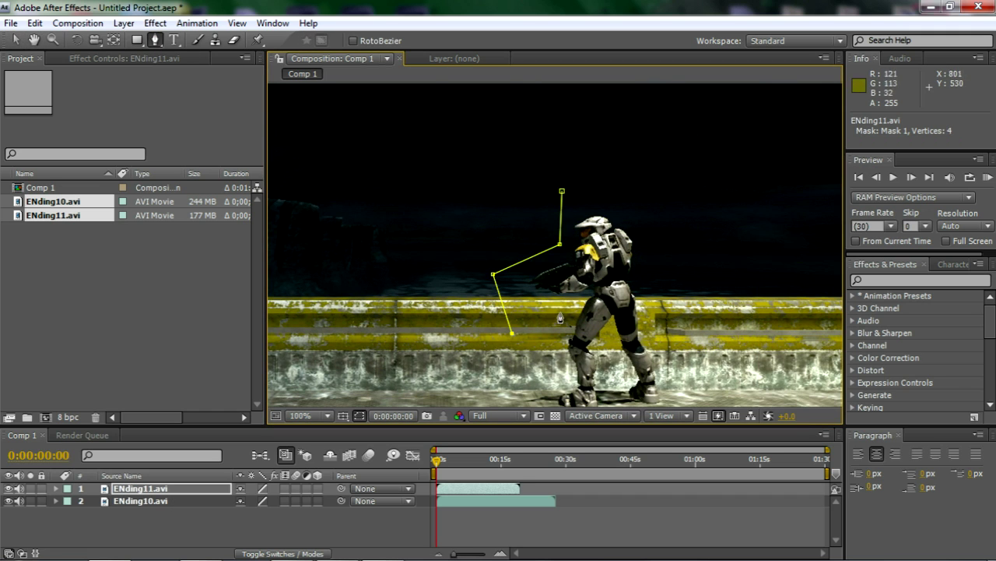
left_click(552, 361)
left_click(521, 394)
scroll(556, 369, "down", 3)
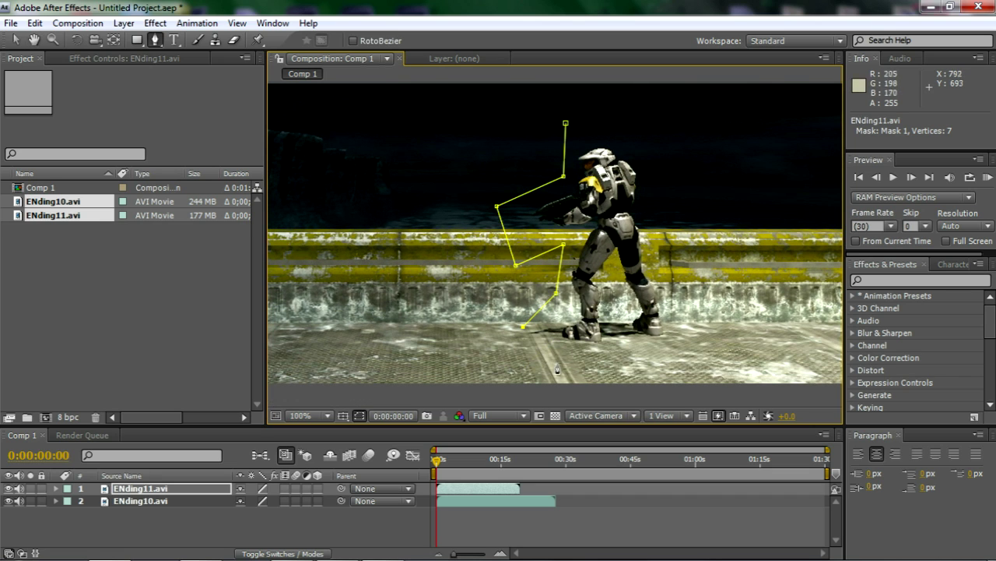
left_click(676, 336)
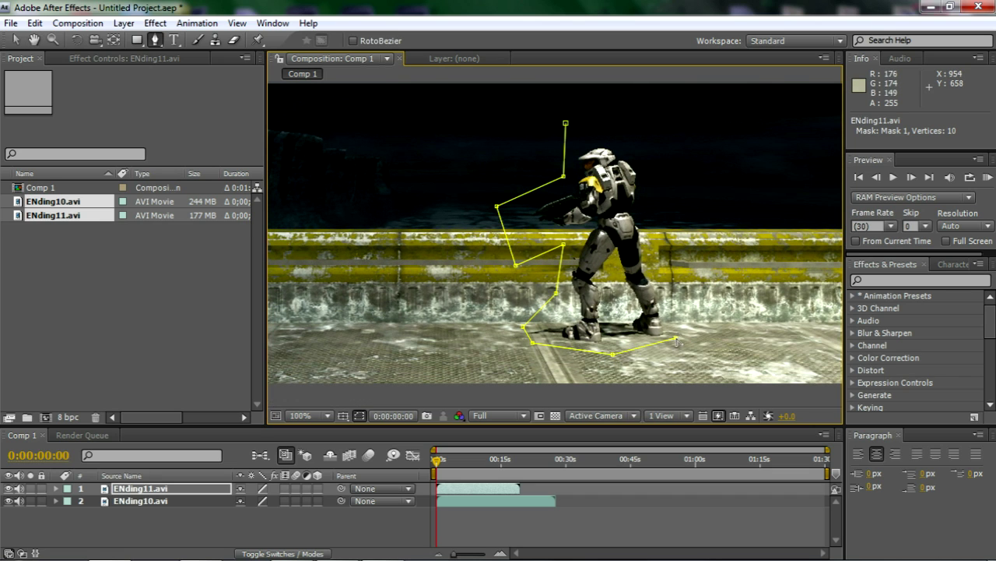
left_click(676, 286)
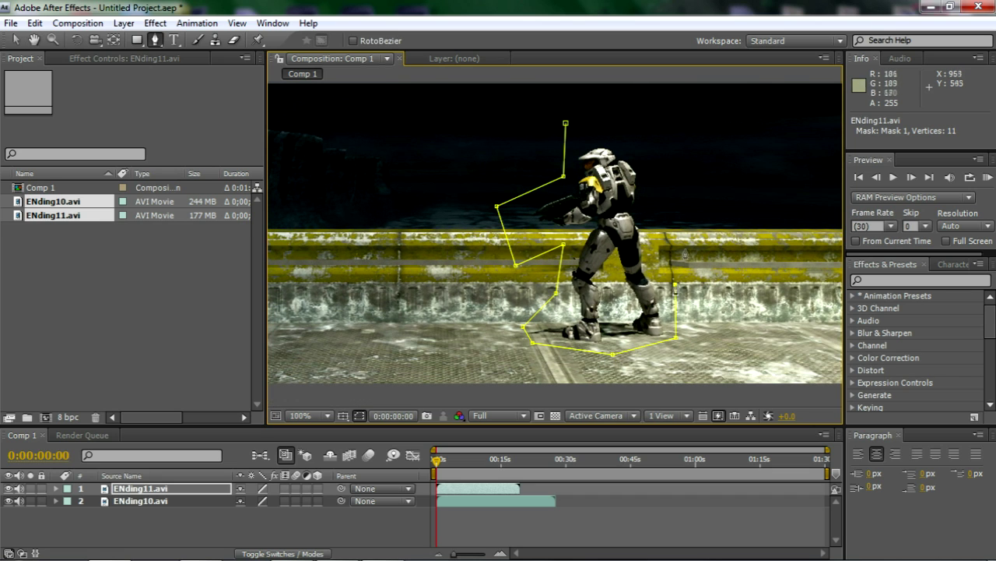
left_click(566, 125)
scroll(438, 249, "down", 1)
mouse_move(555, 261)
left_mouse_down()
mouse_move(649, 271)
mouse_move(561, 270)
left_mouse_up()
scroll(445, 257, "up", 1)
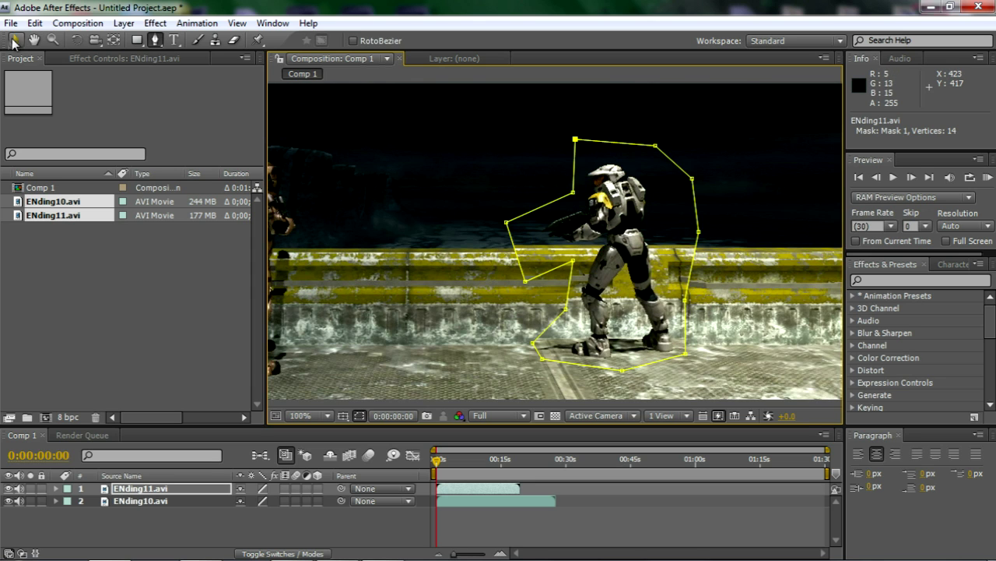
- Nudge the ENding11.avi layer down to position 640, 365 to line its railing up with the clip beneath
left_click(15, 39)
scroll(668, 216, "down", 1)
left_click(784, 221)
scroll(660, 268, "up", 2)
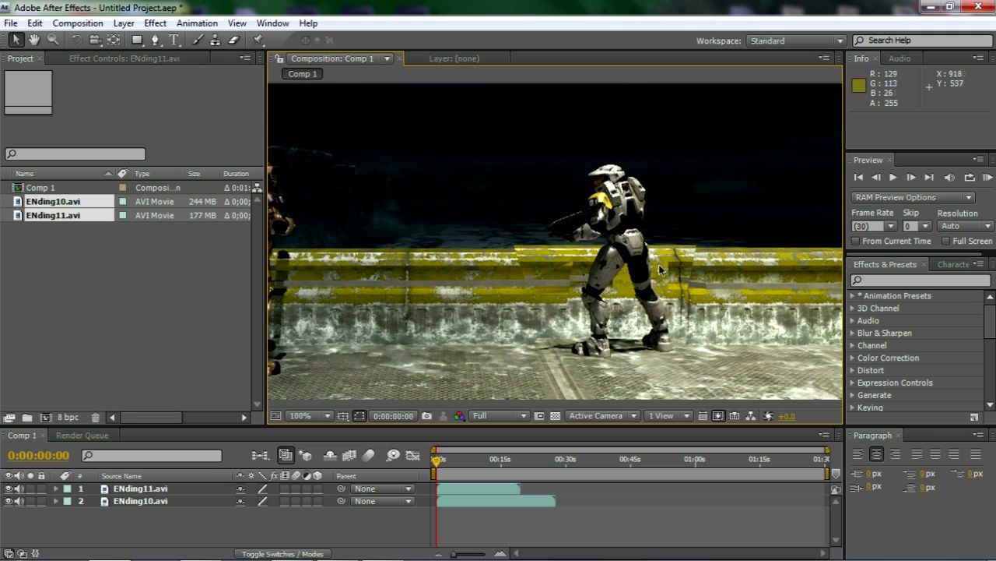
left_click(617, 231)
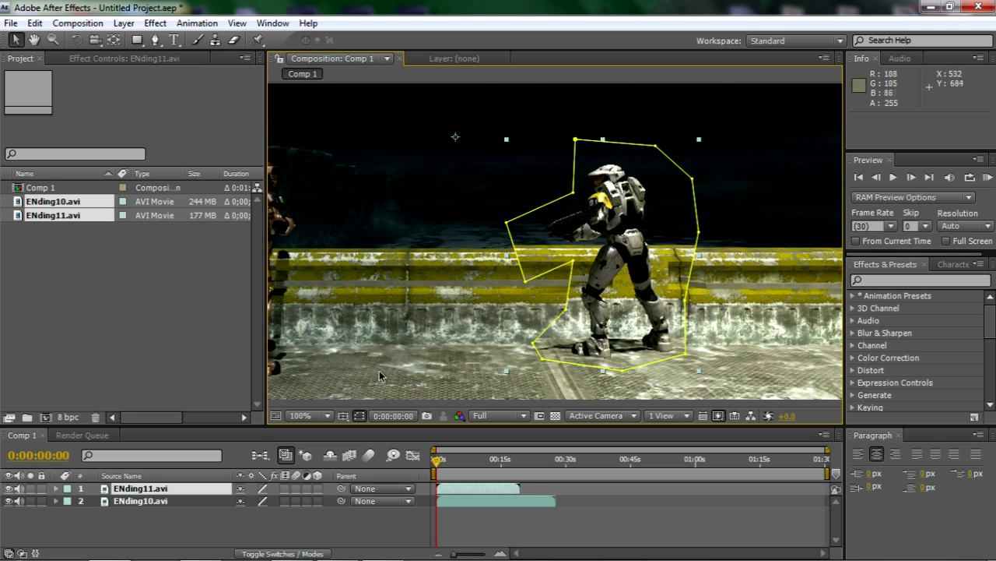
scroll(548, 297, "up", 1)
key("Down")
key("Down")
key("Down")
key("Down")
key("Down")
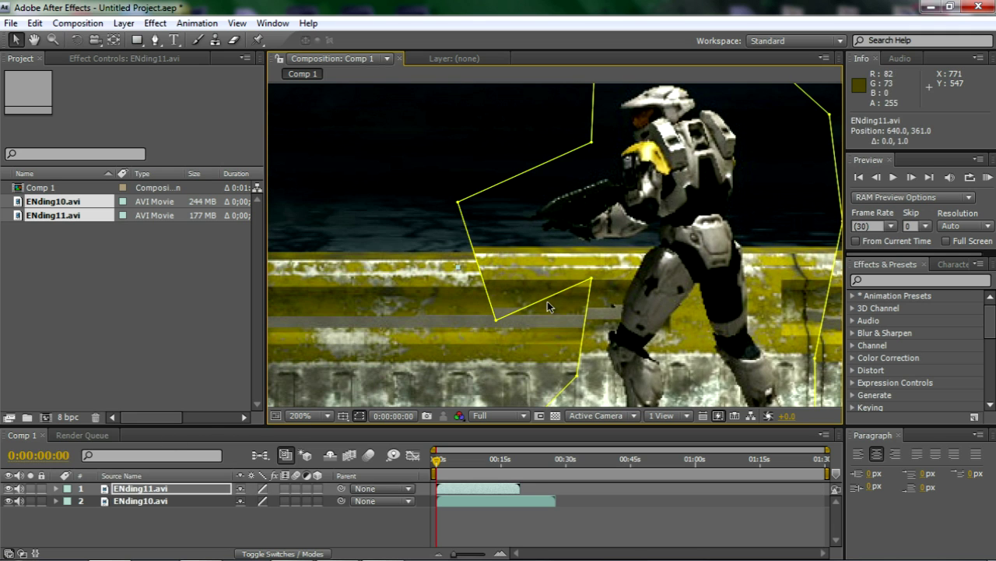
key("Down")
key("Down")
key("Down")
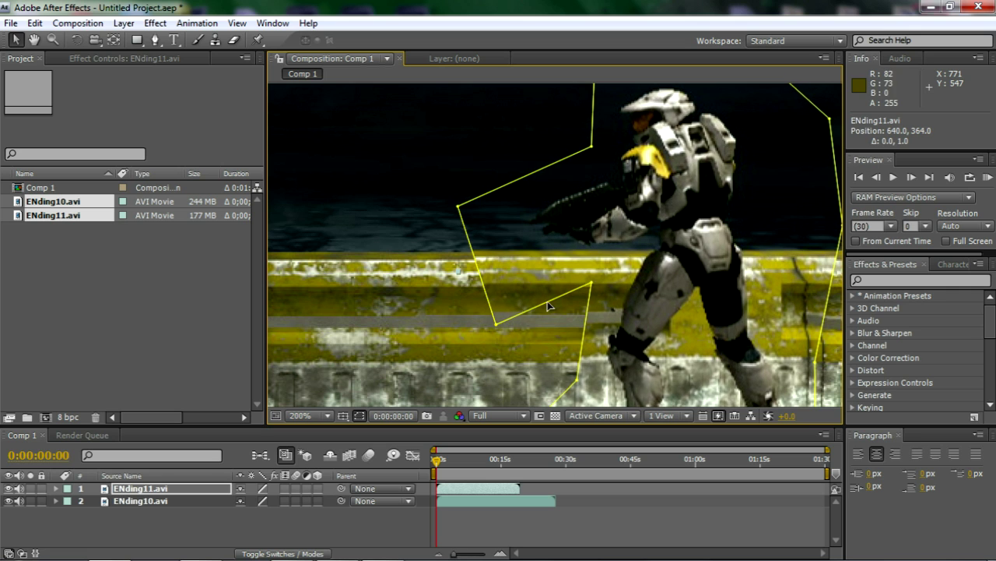
key("Down")
key("Down")
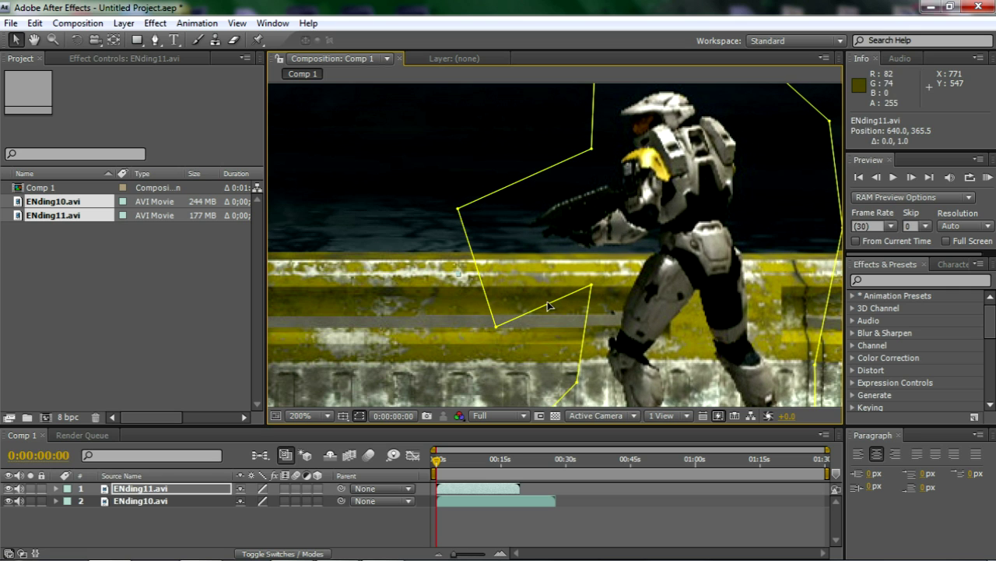
key("Up")
scroll(548, 305, "down", 2)
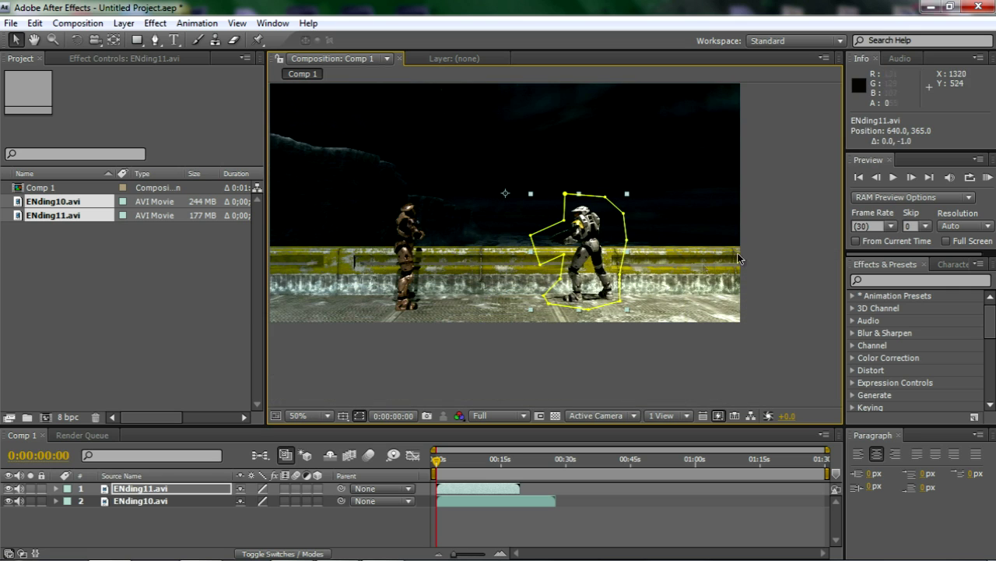
- Examine the alignment and mask edges around the white soldier, both close up and in the full frame
left_click(801, 234)
scroll(685, 251, "up", 1)
left_click(685, 251)
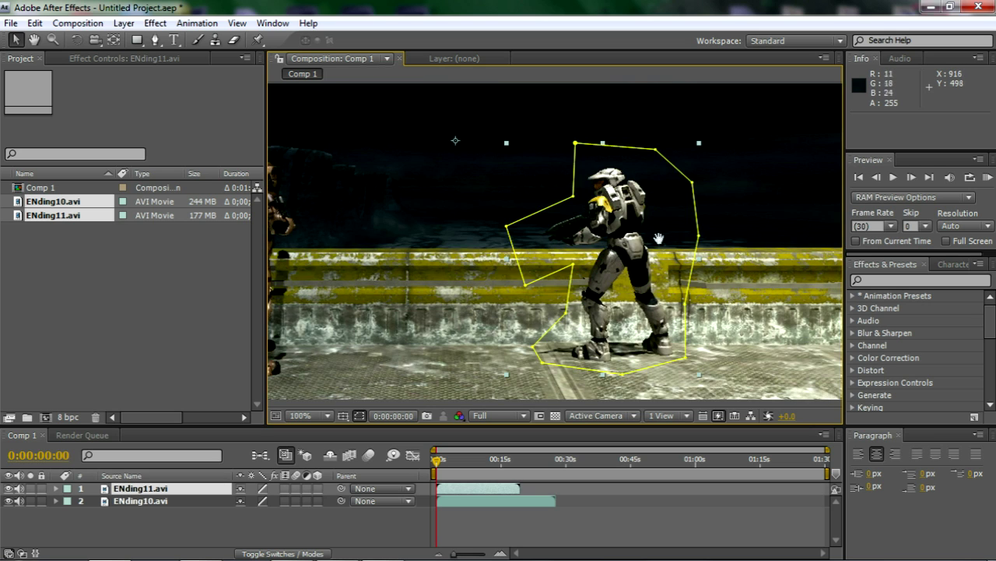
left_click_drag(615, 241, 580, 254)
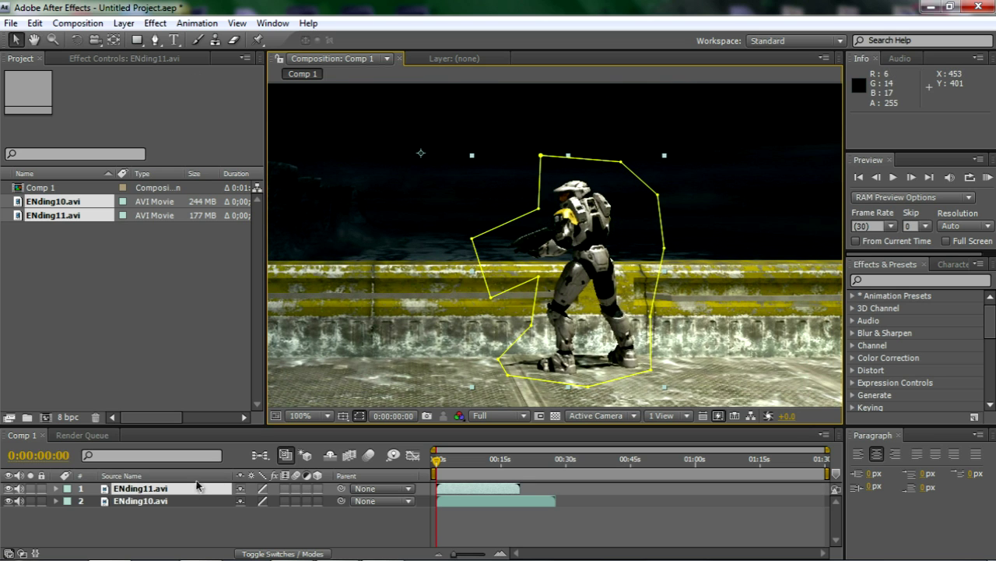
scroll(762, 232, "down", 1)
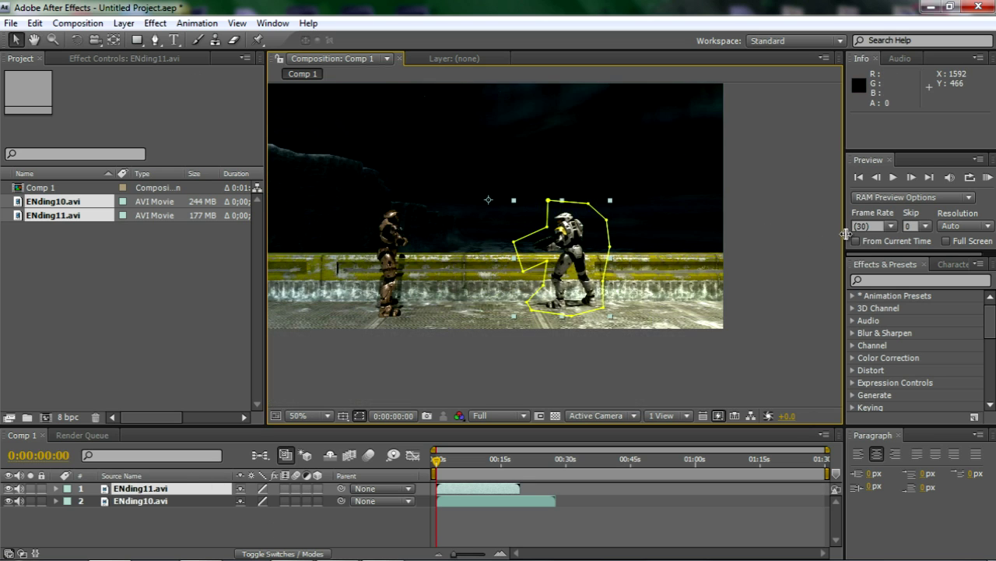
left_click(799, 251)
left_click(576, 247)
scroll(627, 292, "up", 1)
scroll(738, 239, "down", 1)
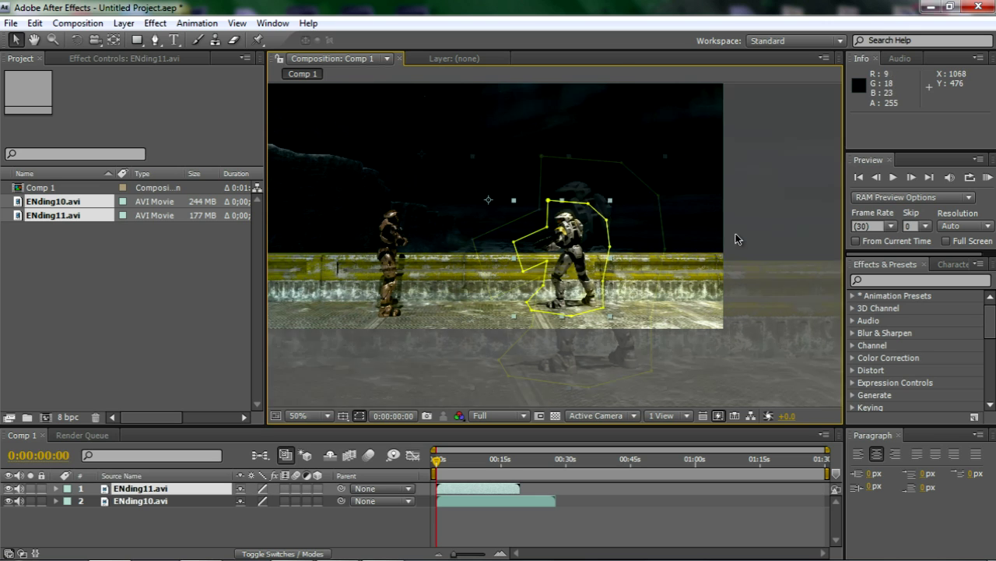
left_click(742, 228)
scroll(732, 234, "up", 1)
left_click(584, 227)
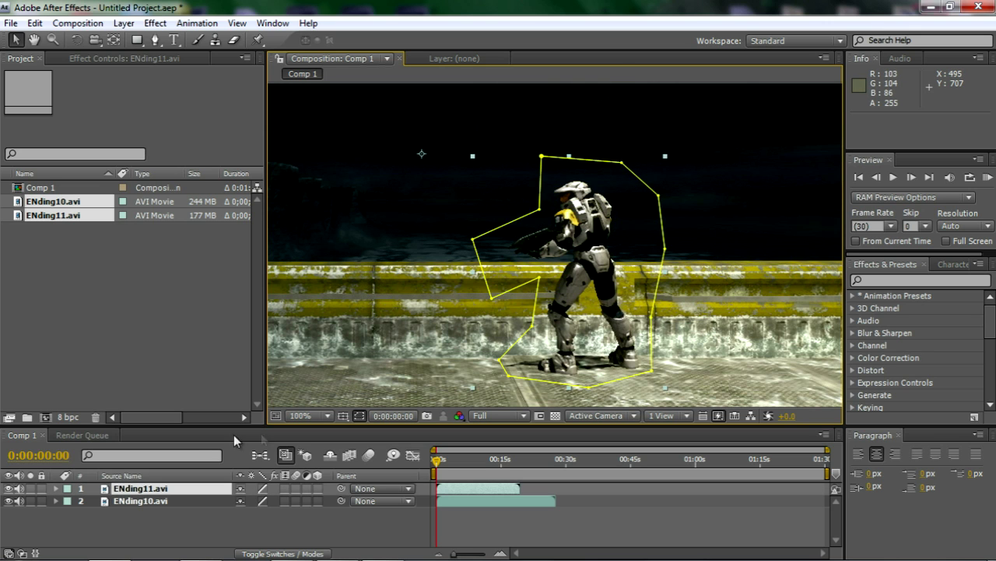
- Set the feather of Mask 1 on ENding11.avi to 25 pixels and inspect the blended edges
key("m")
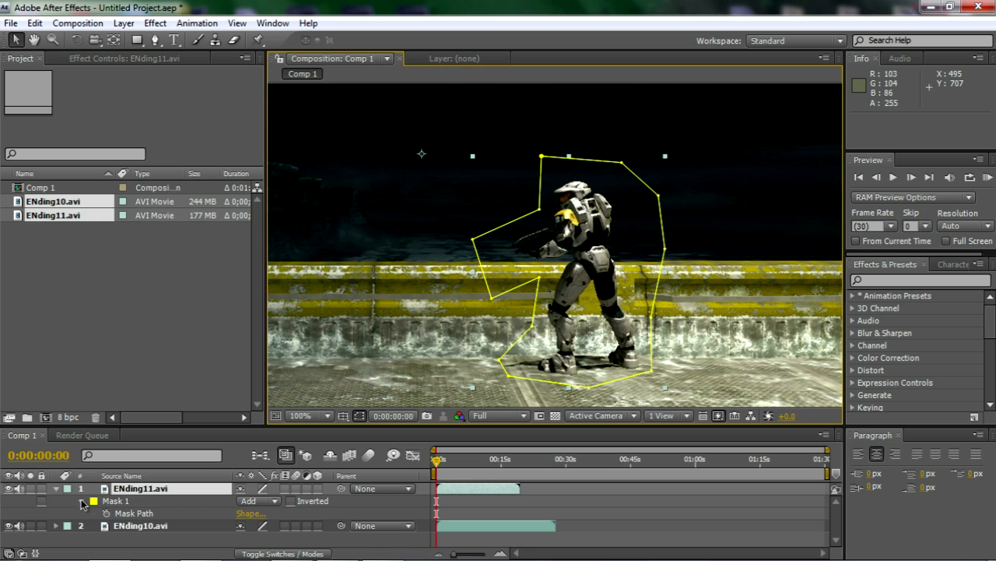
left_click(81, 502)
left_click(81, 502)
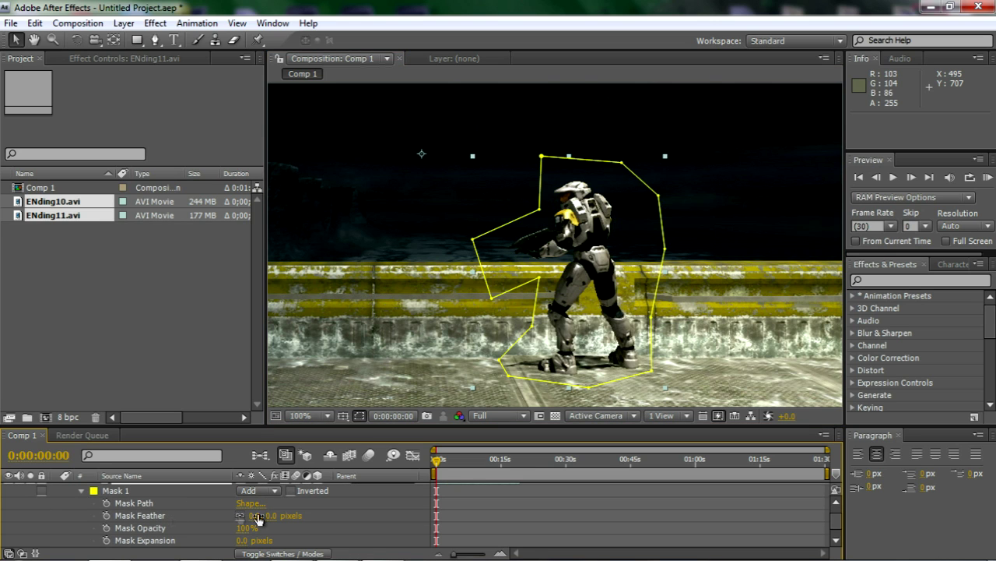
left_click_drag(253, 514, 275, 515)
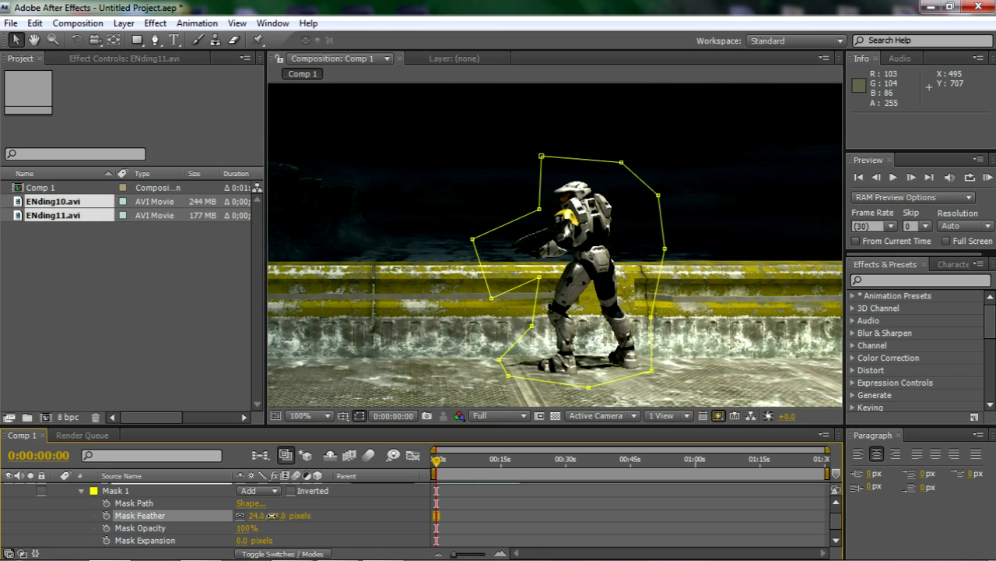
scroll(580, 299, "down", 1)
left_click(770, 306)
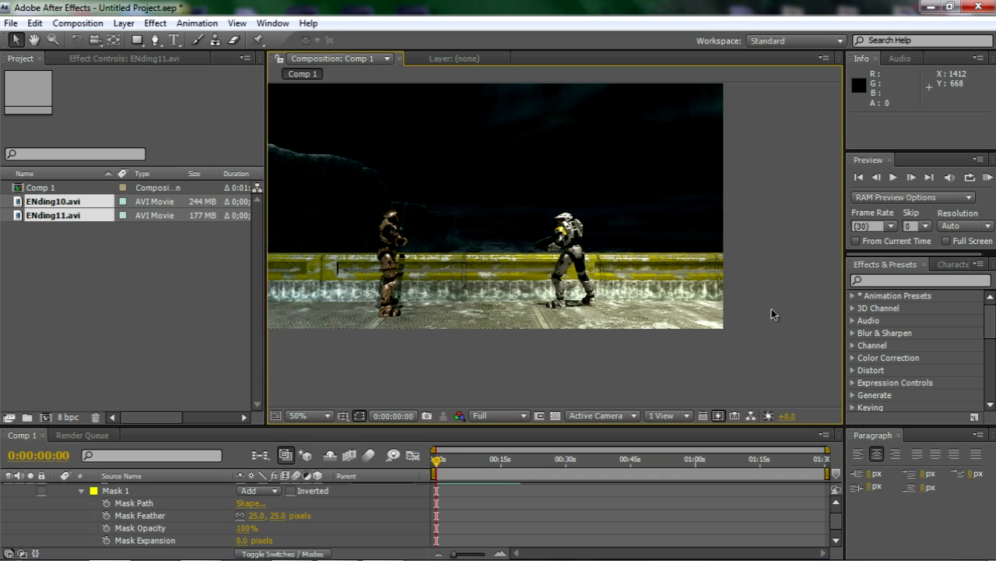
scroll(772, 308, "up", 1)
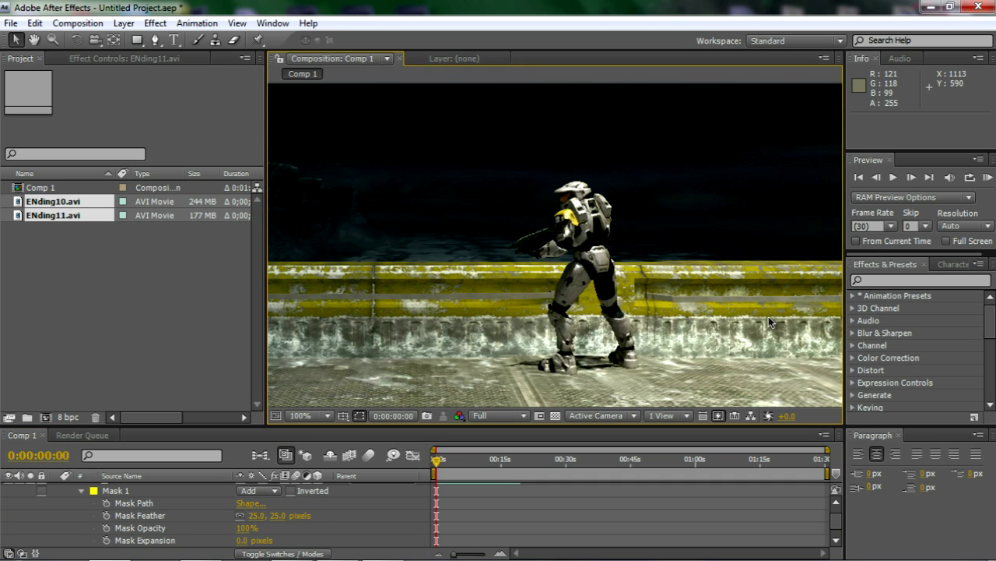
scroll(769, 316, "down", 2)
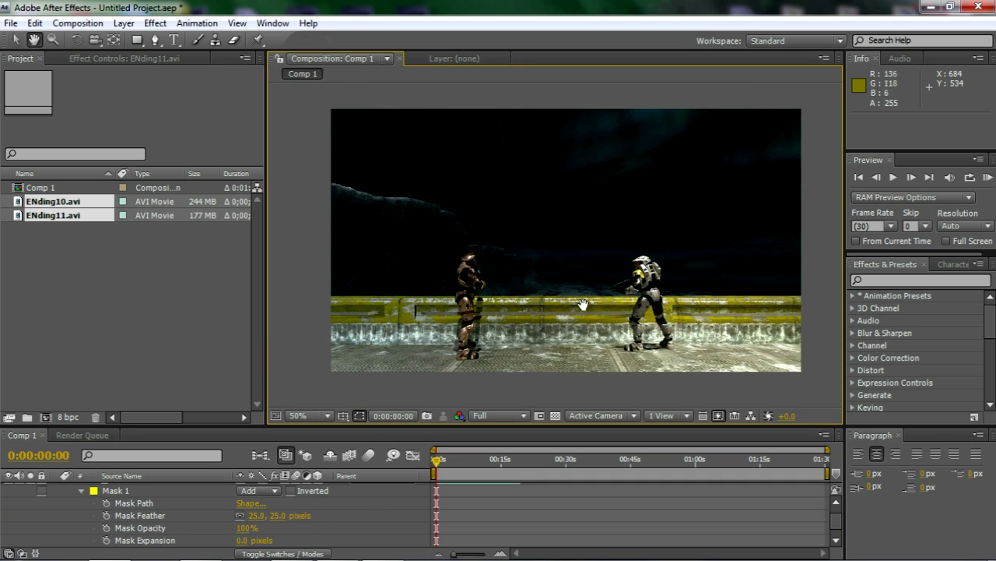
- Slide both clip layers earlier in the timeline and end the work area at 0:00:15:13
left_click(299, 519)
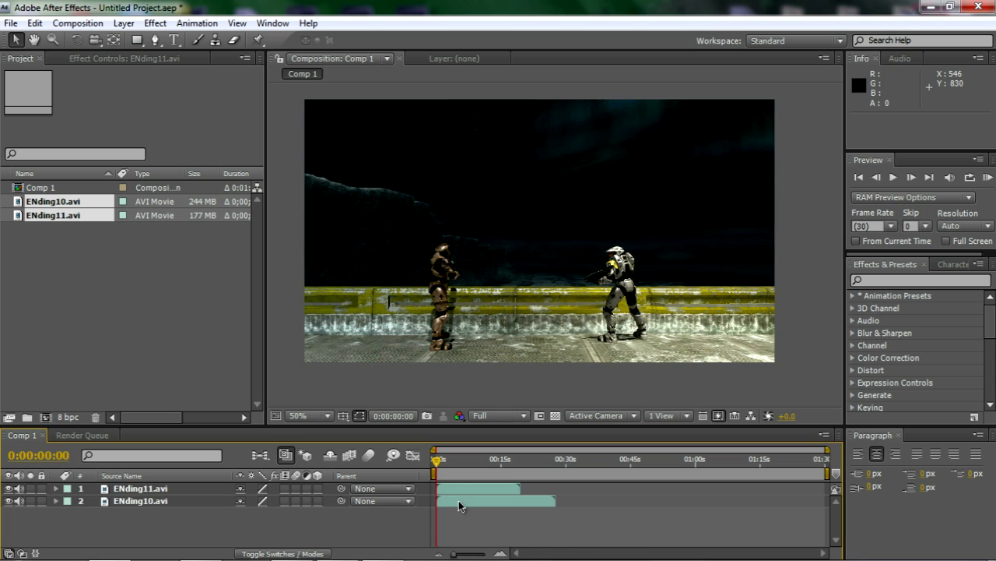
left_click_drag(459, 501, 438, 499)
left_click_drag(433, 458, 473, 460)
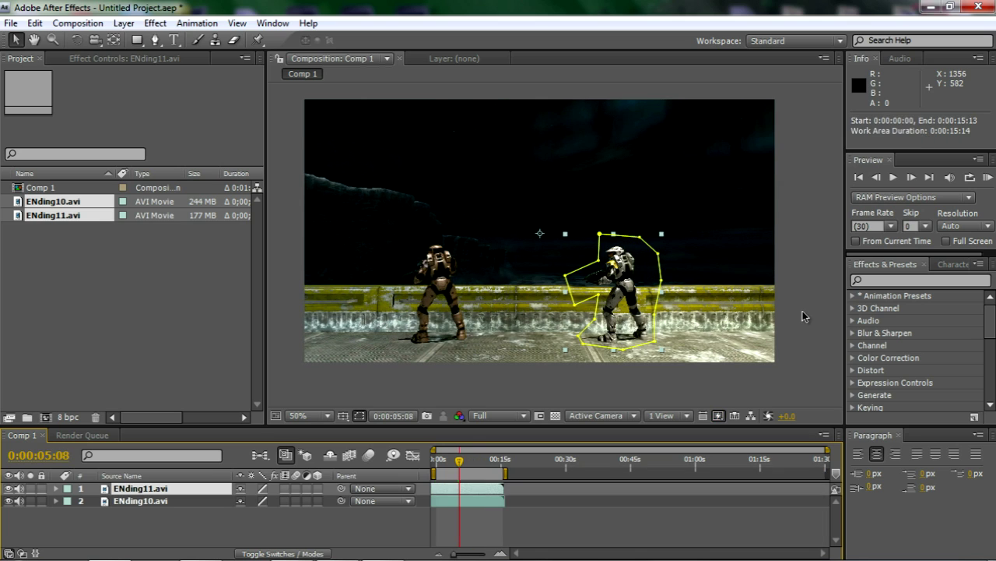
left_click(803, 311)
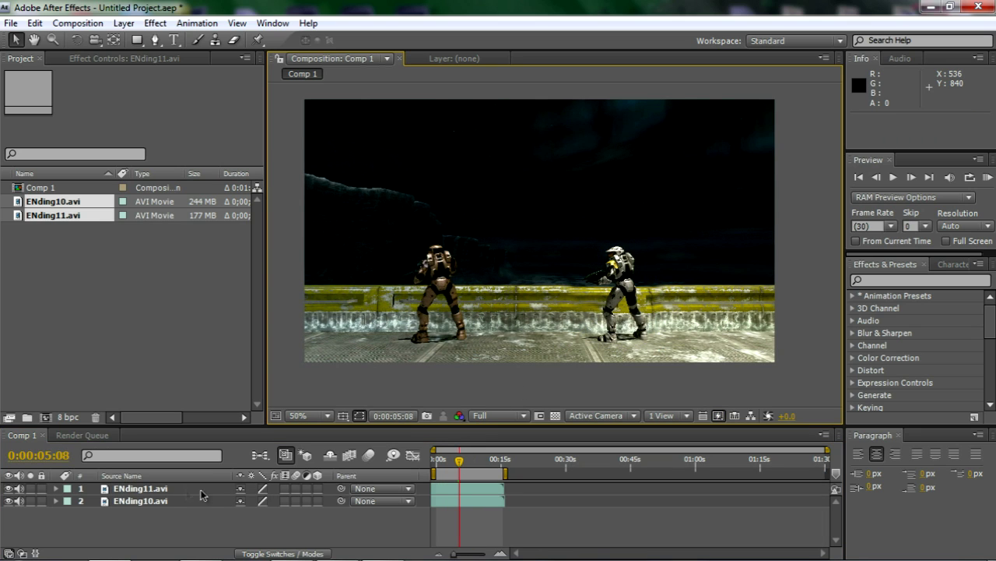
- Apply the Trapcode Shine effect to the ENding11.avi layer
left_click(138, 490)
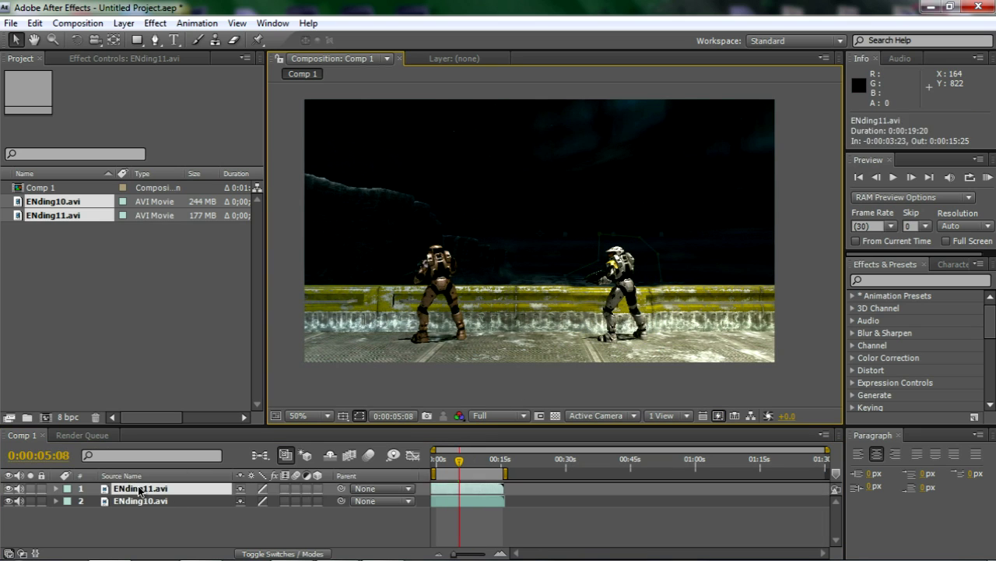
left_click(124, 23)
mouse_move(153, 23)
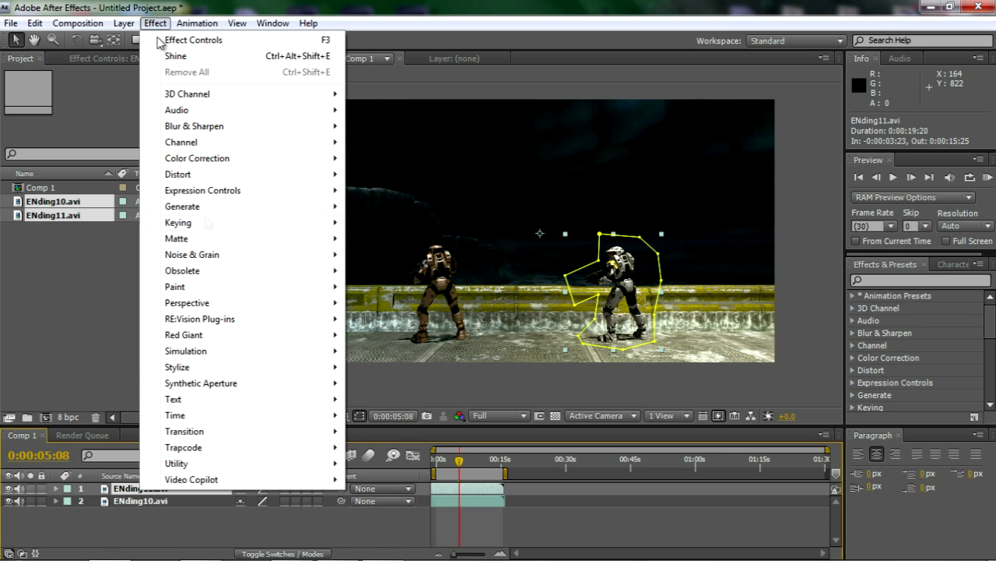
mouse_move(253, 448)
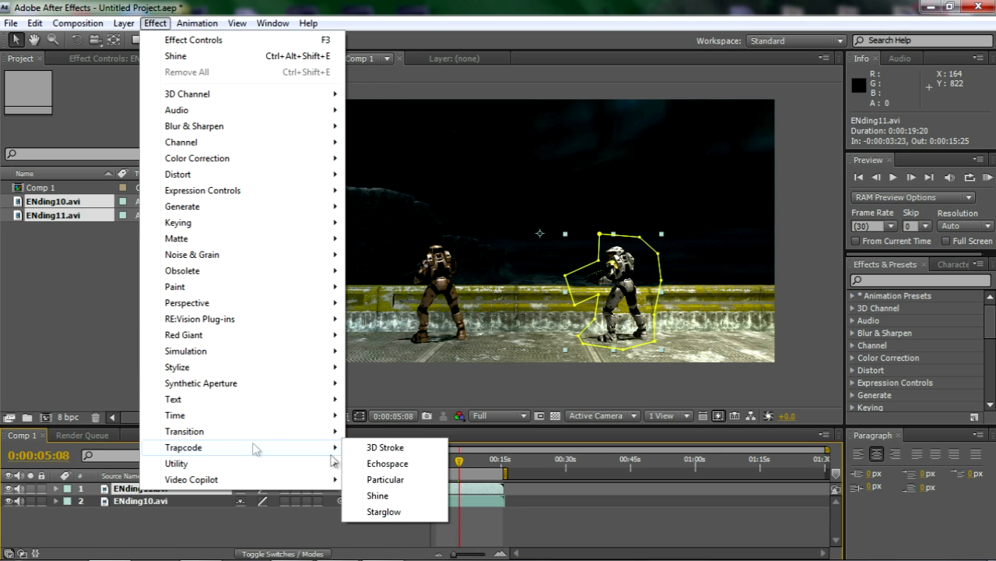
left_click(406, 505)
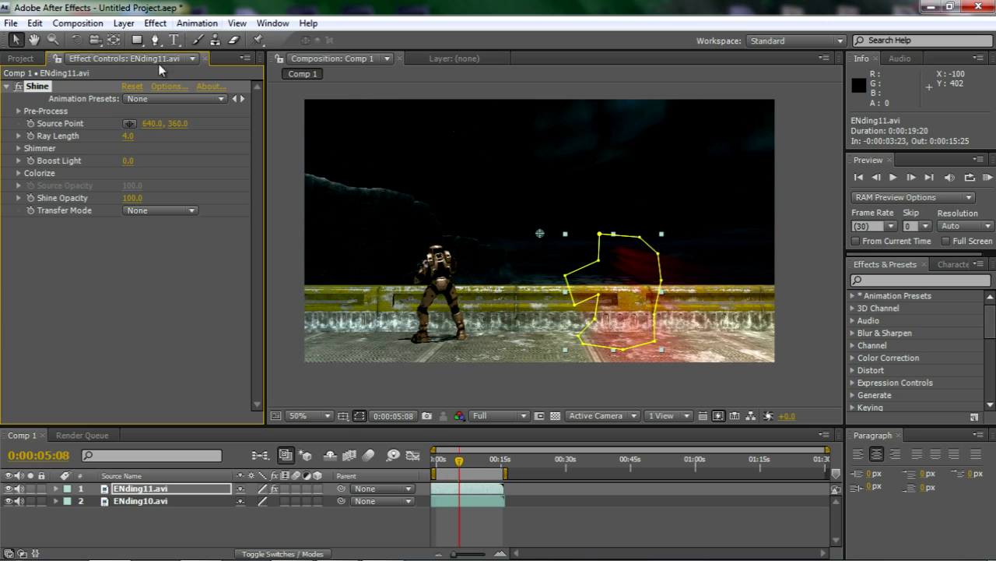
left_click(155, 24)
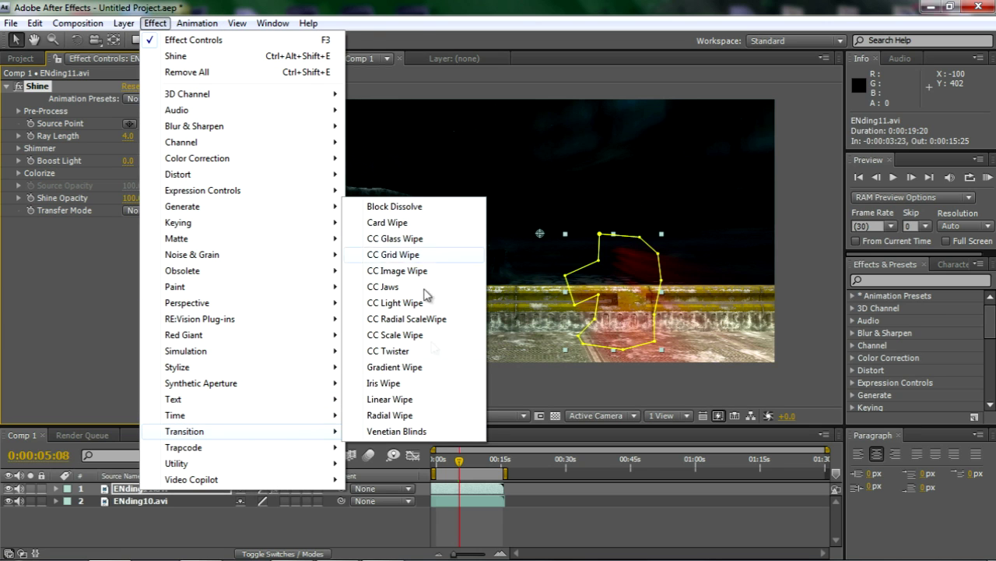
left_click(392, 38)
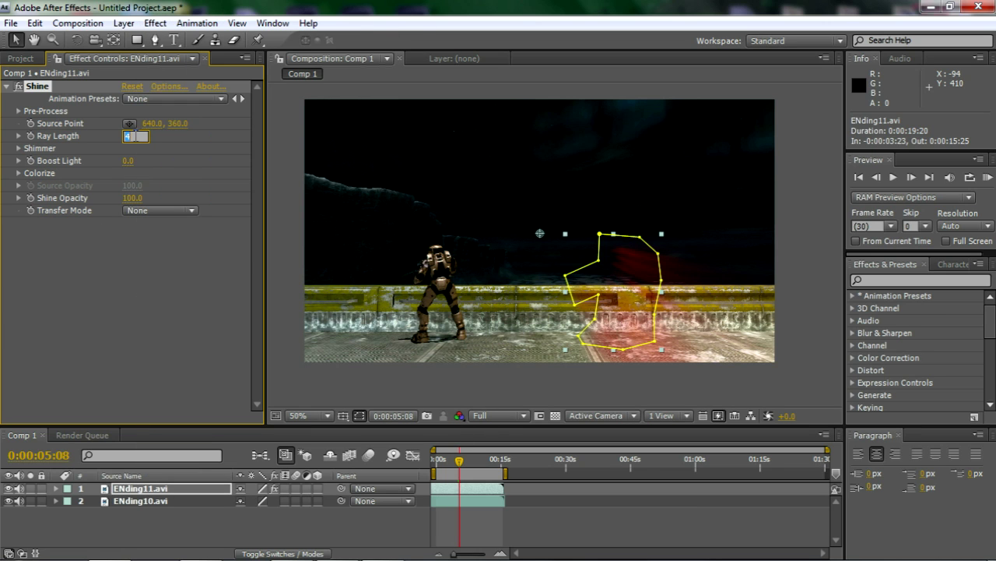
- Set Shine's Ray Length to 0 and its Colorize option to None to restore the soldier's original colors
key("Tab")
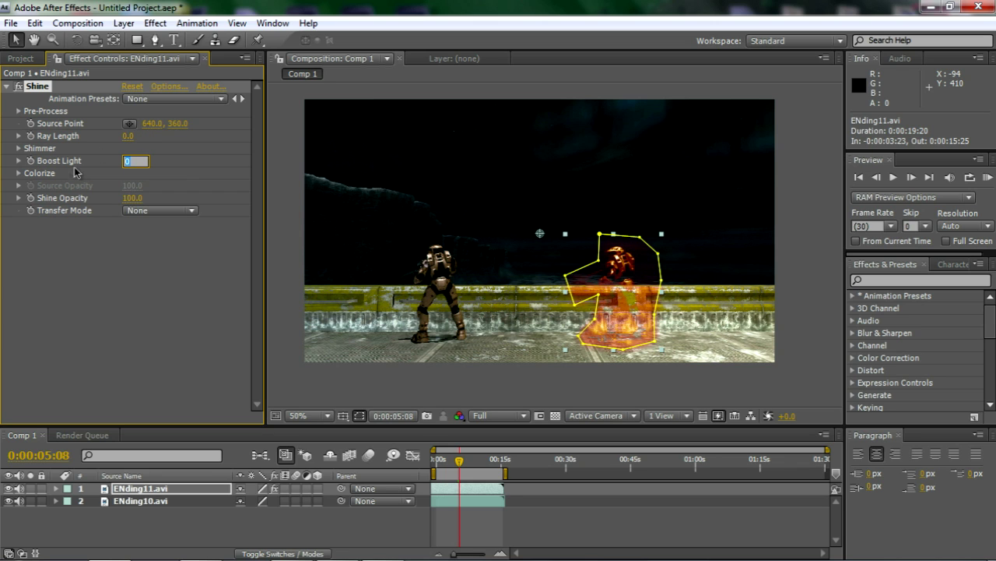
left_click(18, 173)
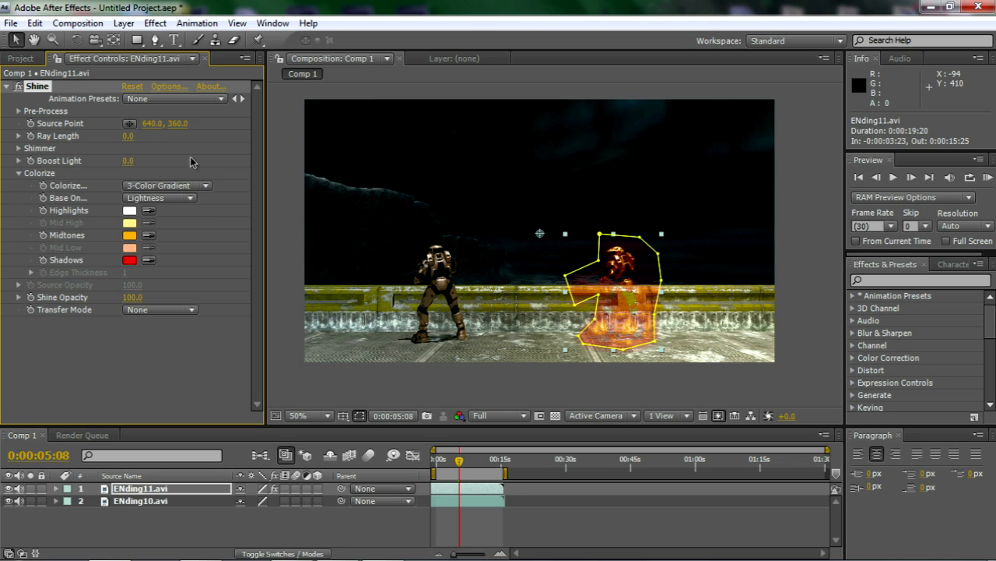
left_click(165, 185)
left_click(182, 190)
left_click(182, 188)
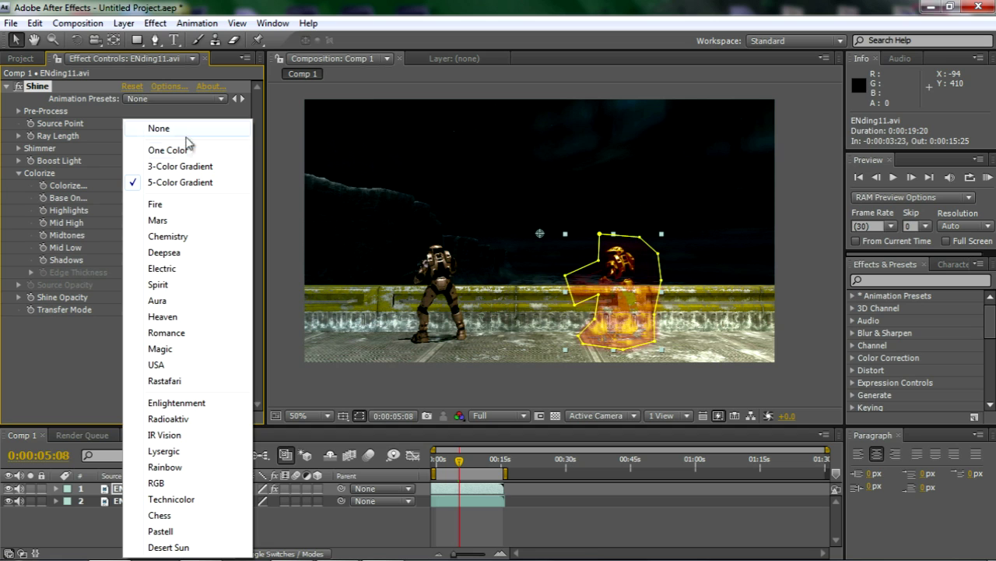
left_click(159, 129)
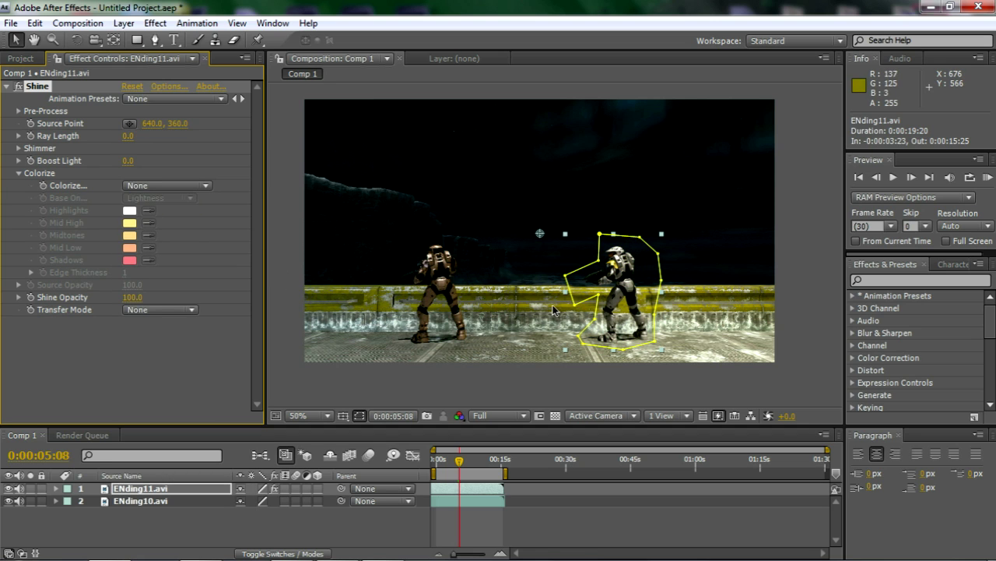
left_click(19, 173)
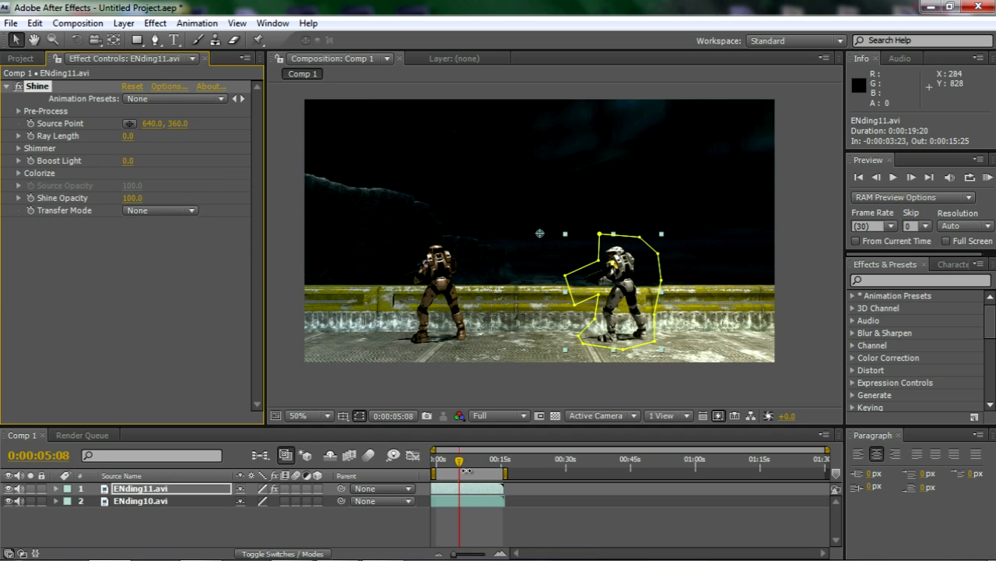
- Start keyframing Shine's Ray Length at 0:00:00:00 with a value of 70
left_click(438, 460)
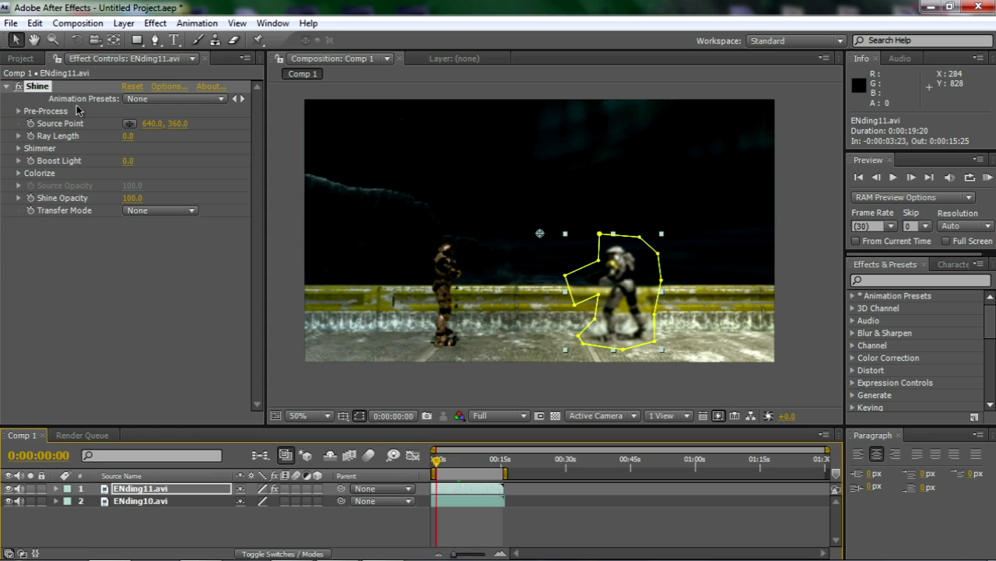
left_click(31, 136)
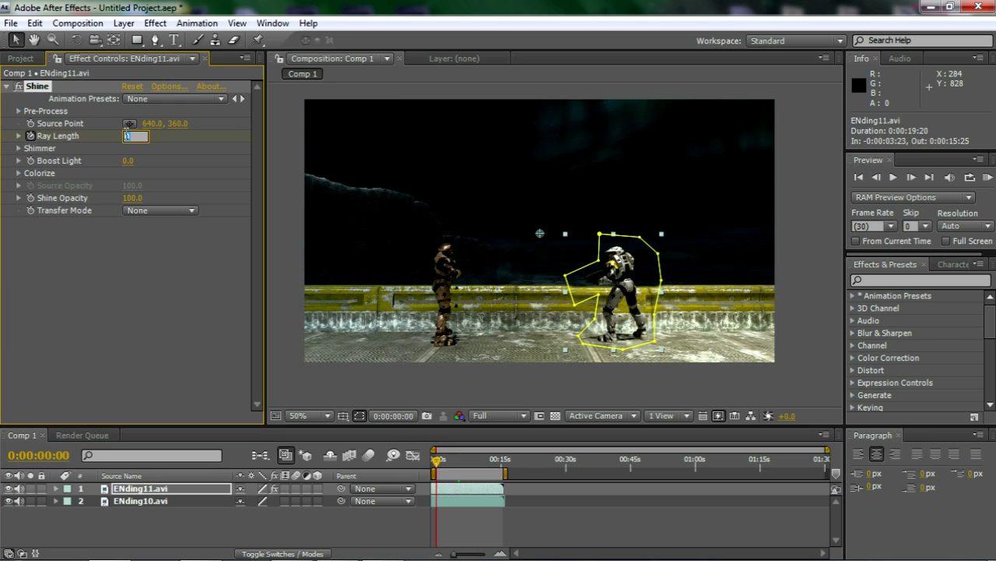
left_click(134, 135)
type("70")
key("Tab")
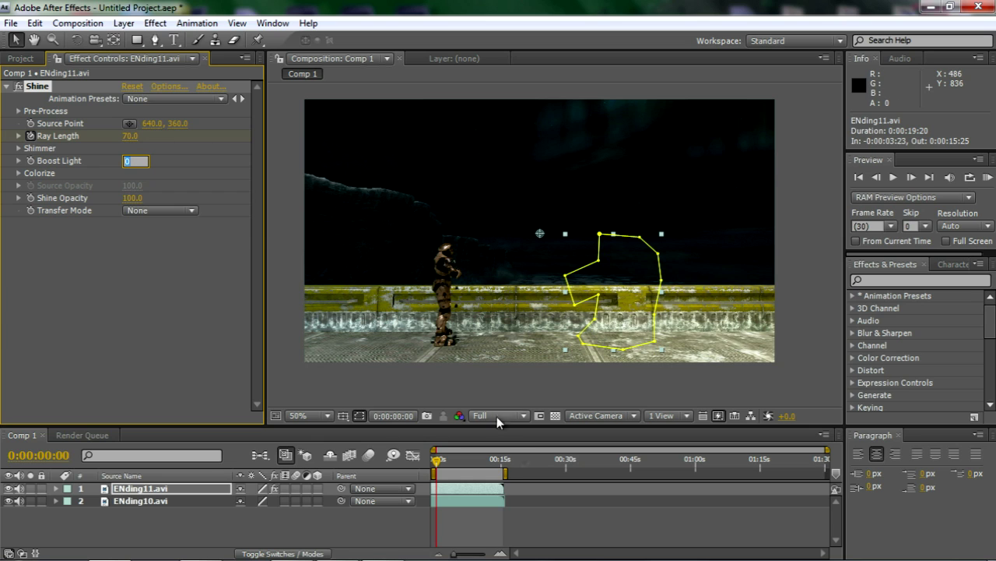
- Add a Ray Length keyframe of 0 at 0:00:07:09 and deselect the layer
left_click(465, 465)
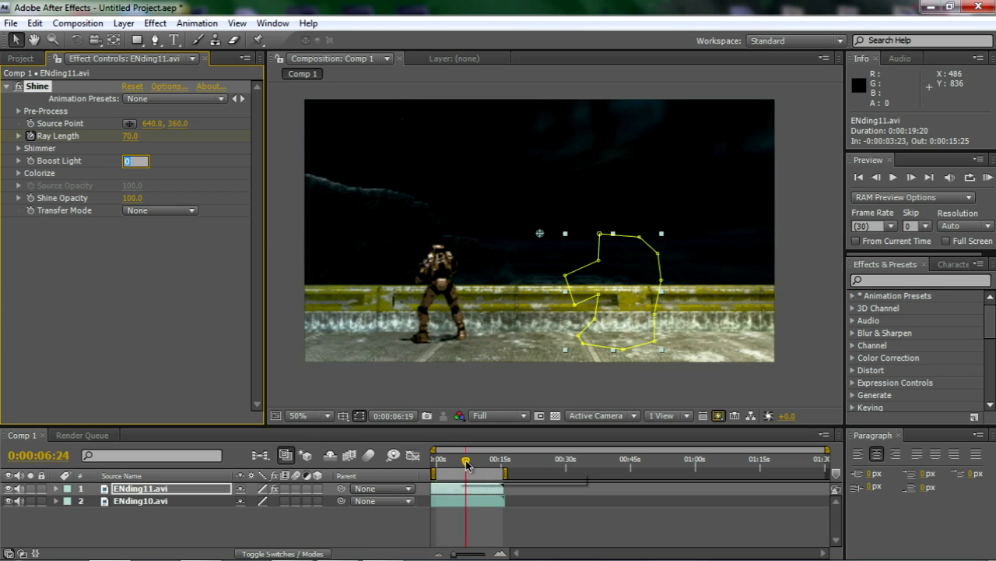
left_click_drag(467, 465, 469, 465)
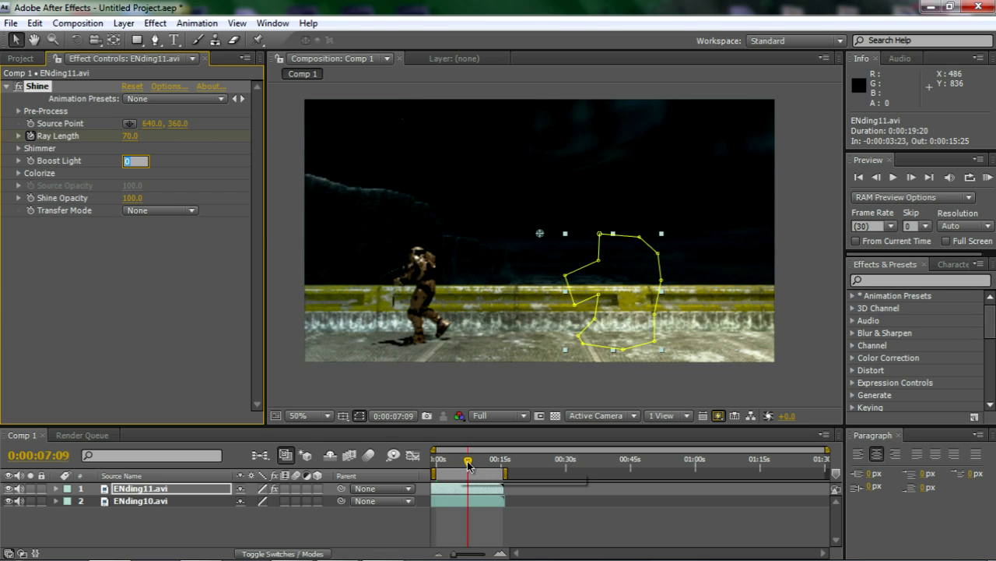
left_click(129, 136)
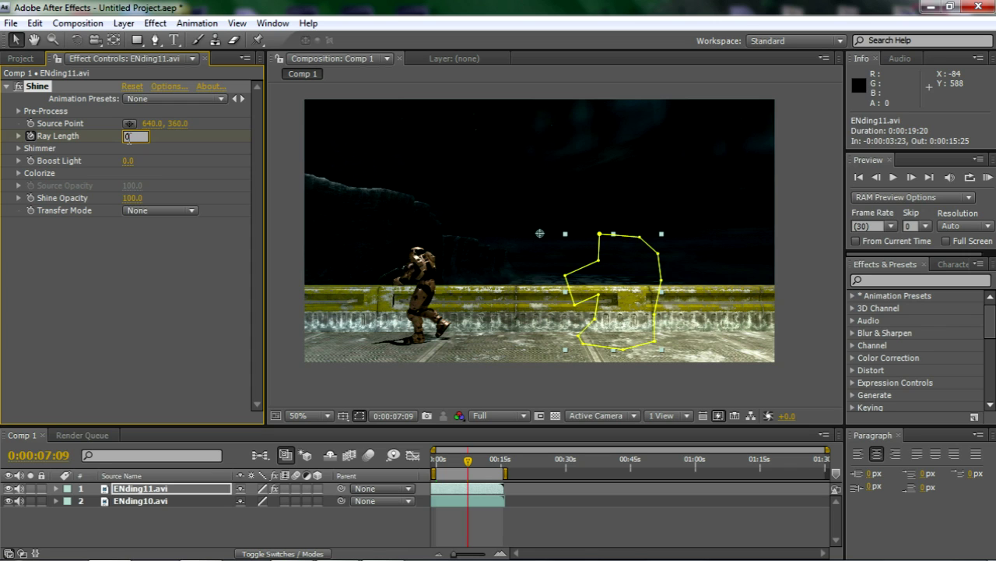
type("0")
key("Tab")
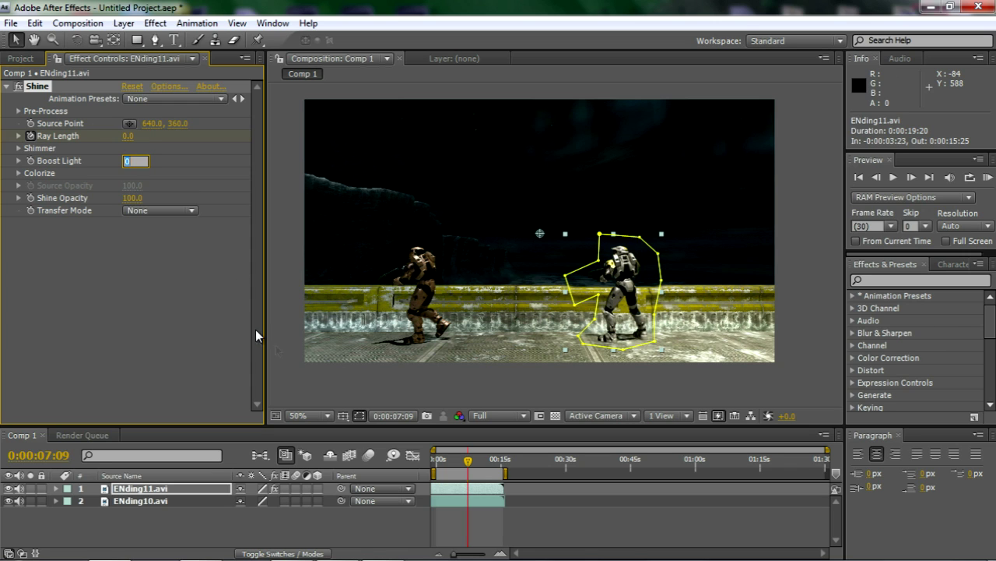
left_click(277, 311)
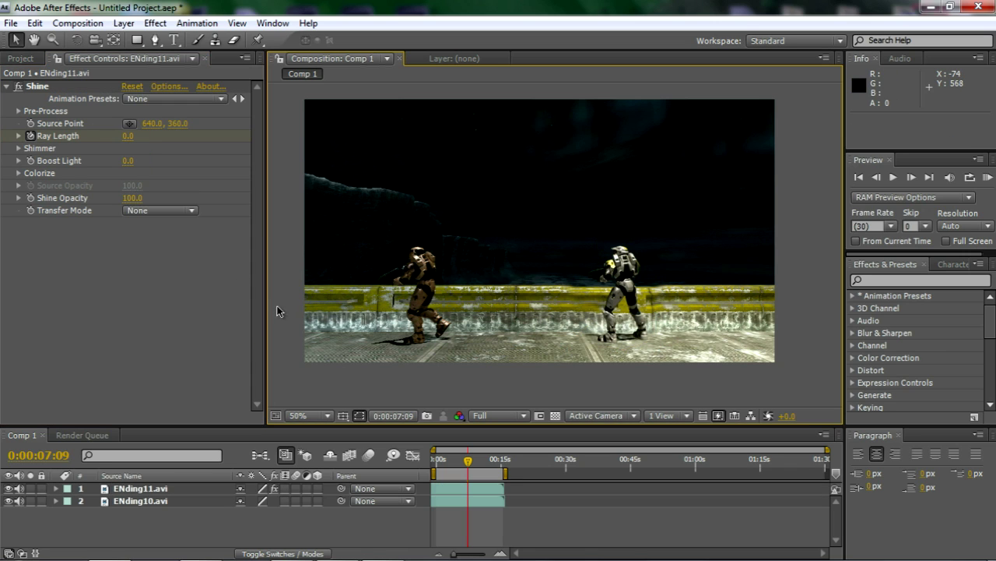
- Reveal the Shine properties of ENding11.avi in the timeline with the Ray Length keyframes, and move to 0:00:08:10
left_click(154, 491)
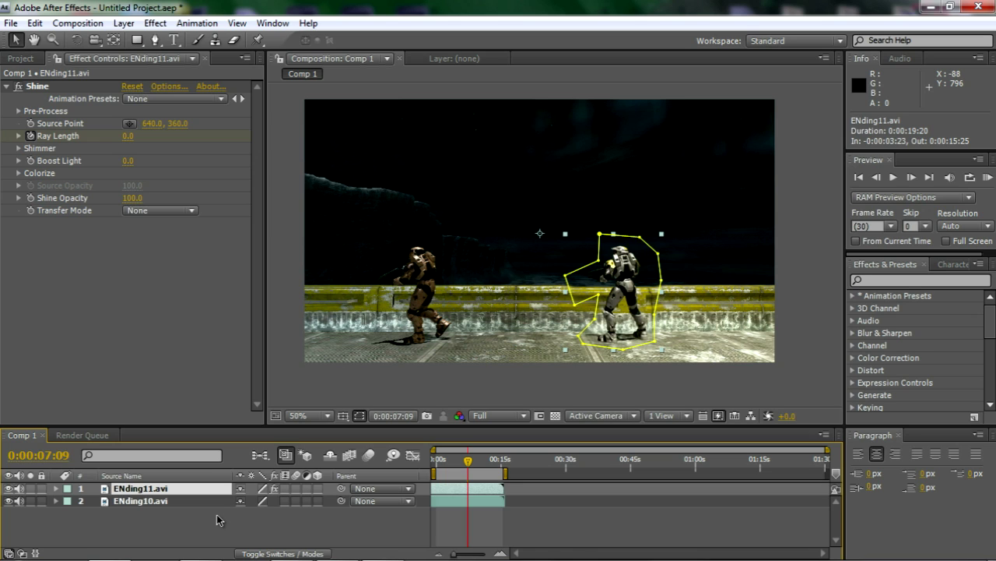
key("e")
left_click(75, 501)
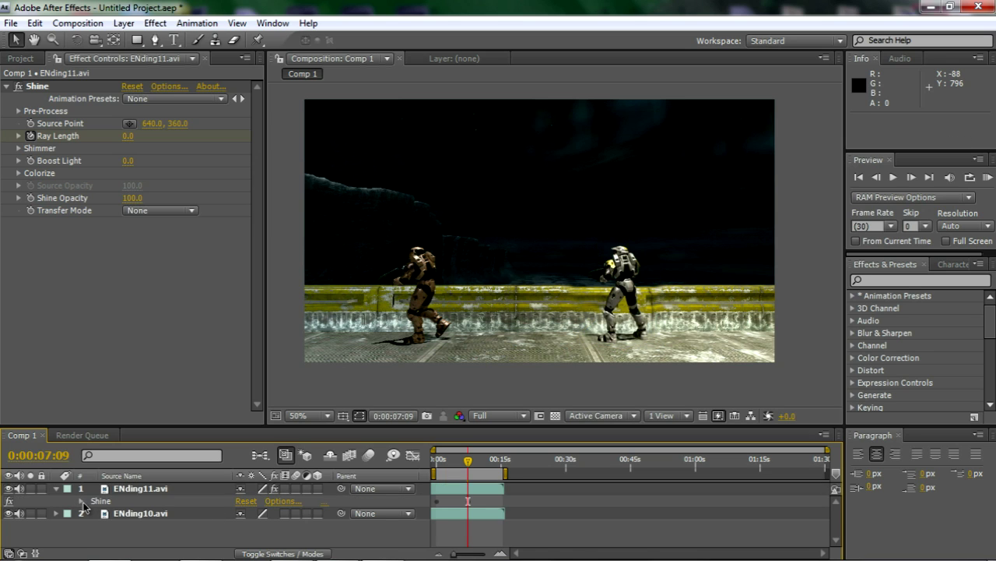
left_click(82, 502)
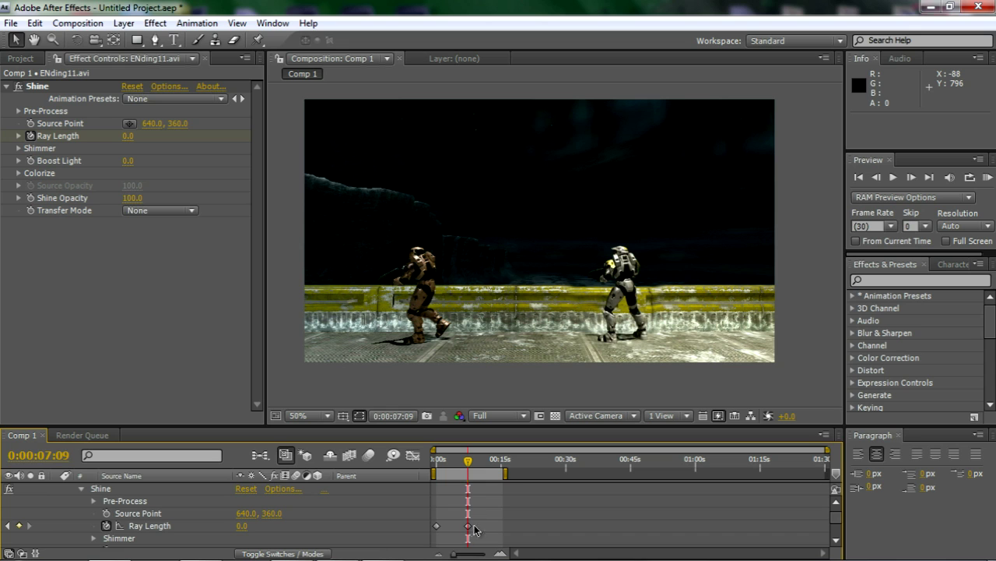
mouse_move(481, 462)
left_mouse_down()
mouse_move(477, 484)
mouse_move(473, 466)
mouse_move(456, 465)
mouse_move(472, 465)
left_mouse_up()
left_click_drag(477, 520, 437, 537)
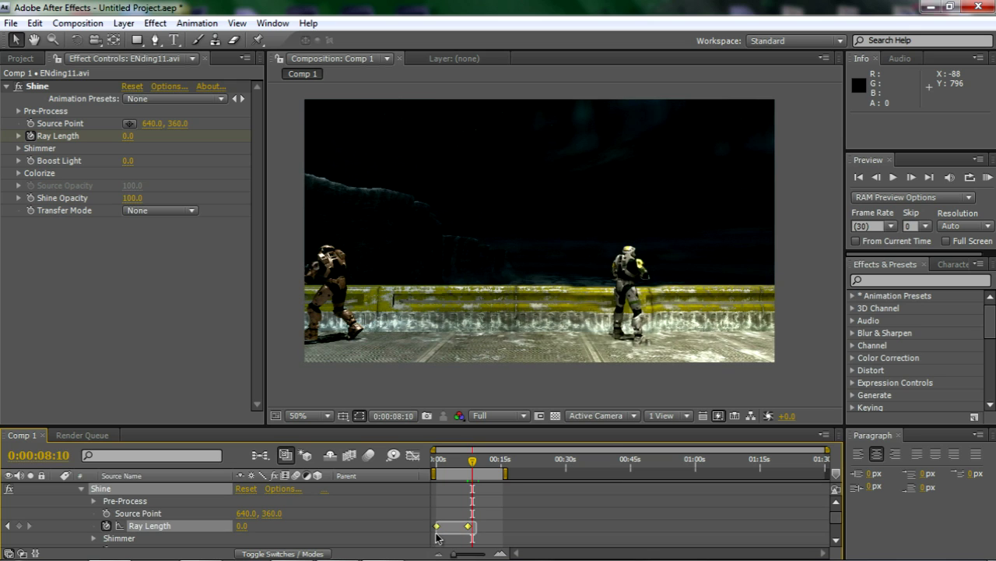
right_click(437, 527)
mouse_move(590, 547)
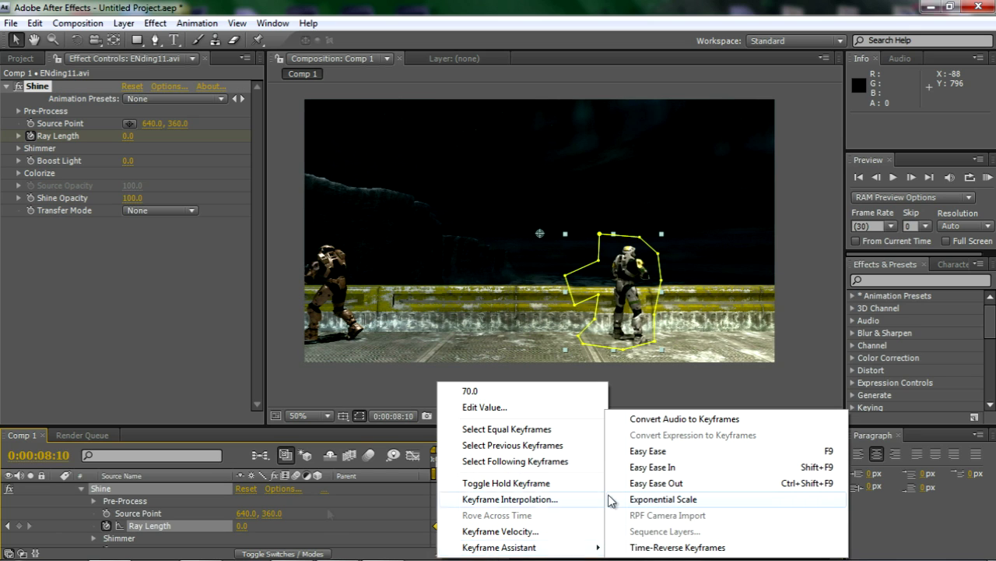
left_click(400, 518)
- Apply Exponential Scale to both Ray Length keyframes and check the frame at 0:00:05:24
left_click_drag(499, 519, 428, 543)
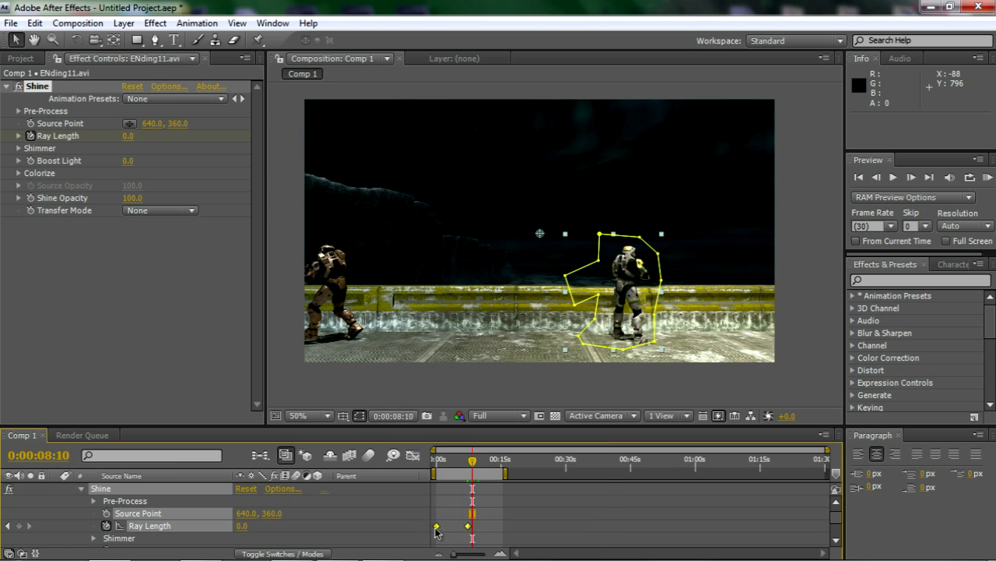
right_click(436, 526)
right_click(468, 526)
mouse_move(528, 547)
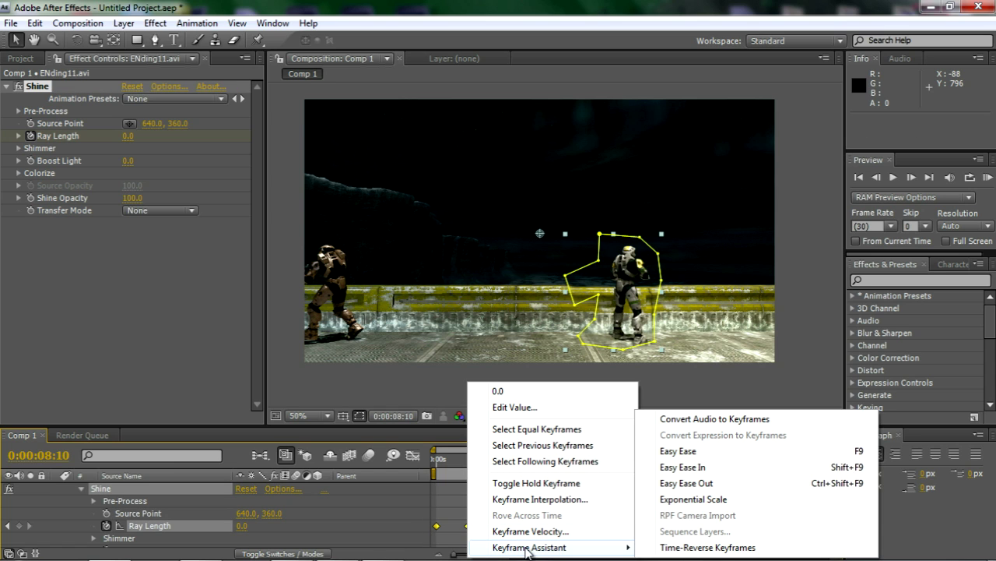
left_click(676, 499)
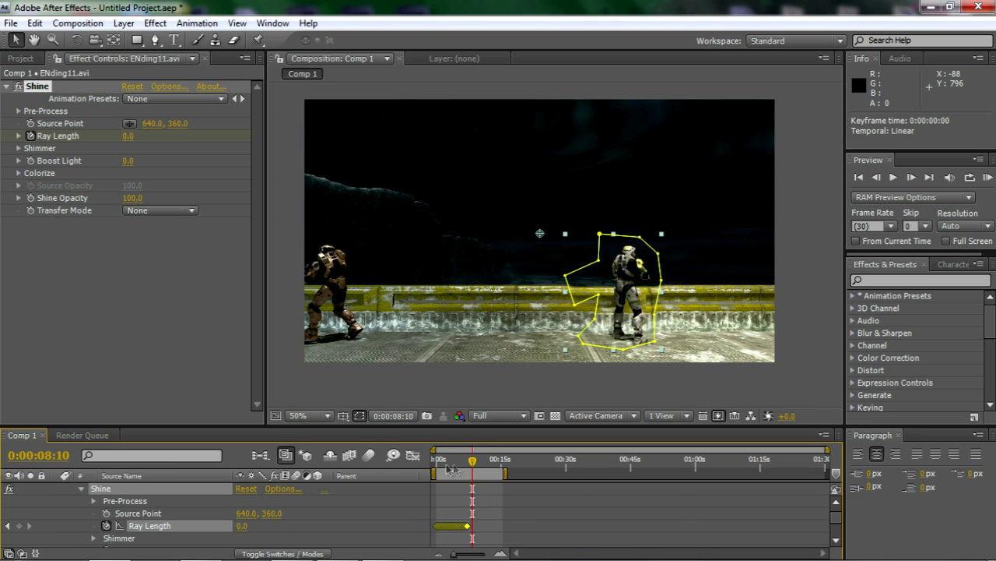
mouse_move(472, 464)
left_mouse_down()
mouse_move(440, 464)
mouse_move(461, 467)
left_mouse_up()
left_click(284, 368)
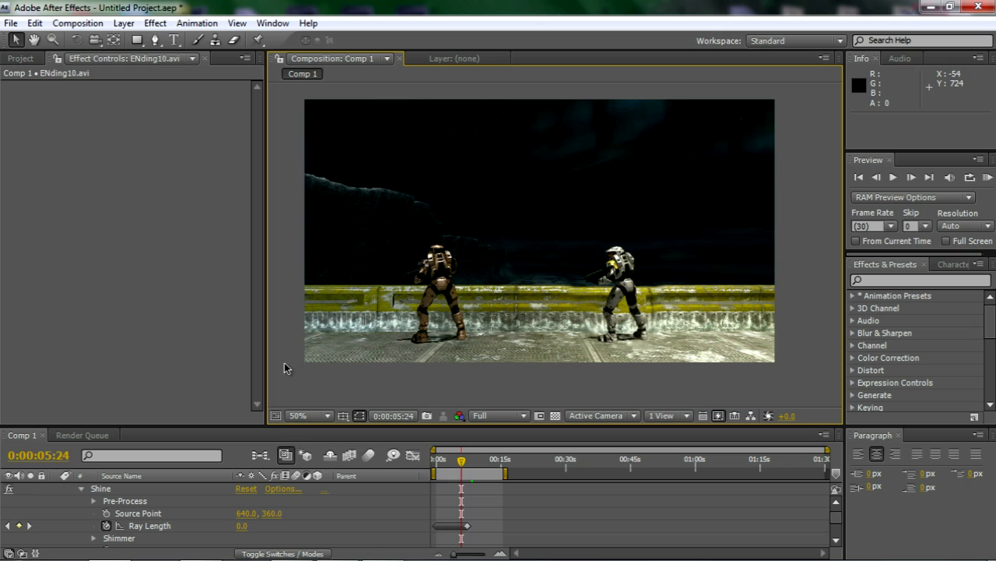